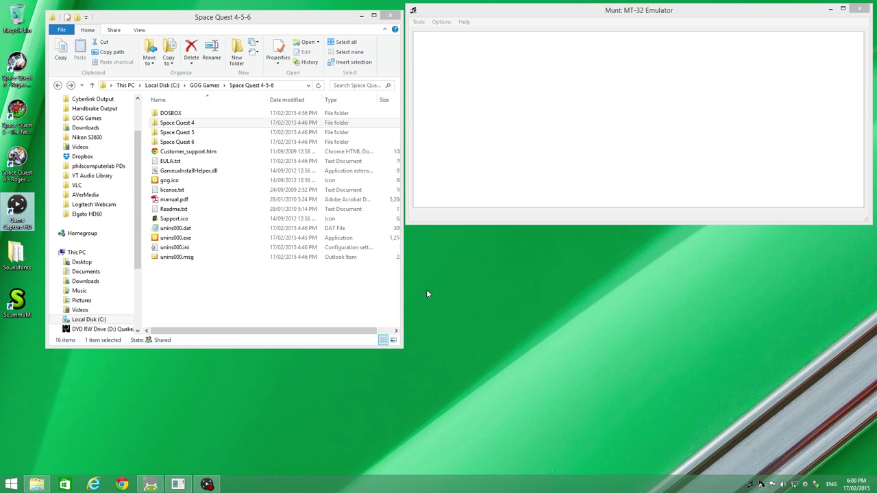
Step: Open the Space Quest 4 folder and launch Space Quest 4 from its game shortcut
double_click(178, 124)
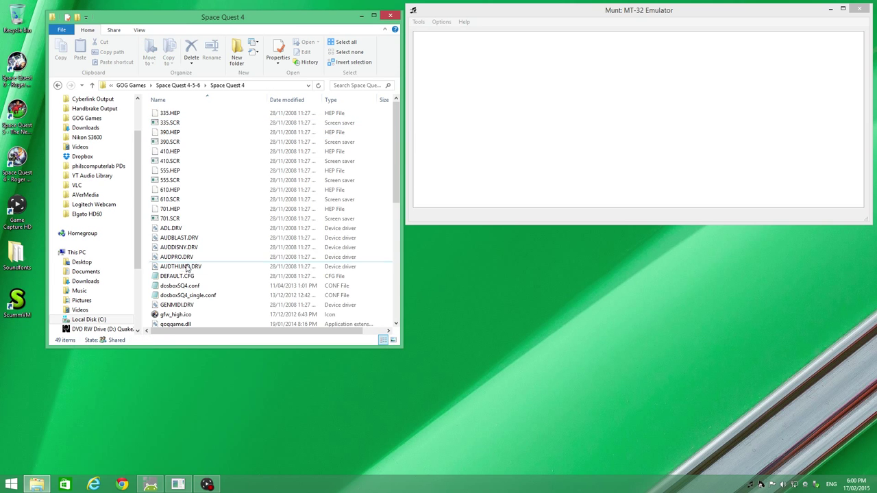
left_click_drag(209, 348, 209, 439)
scroll(213, 387, "down", 1)
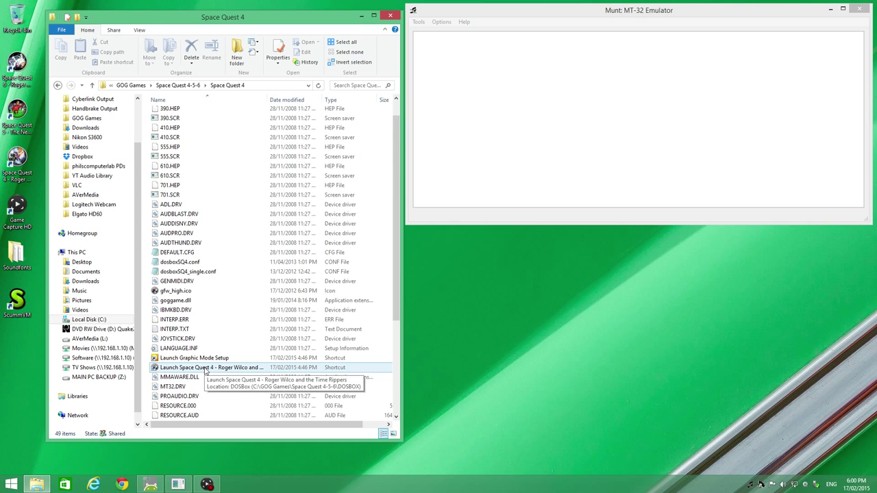
double_click(204, 369)
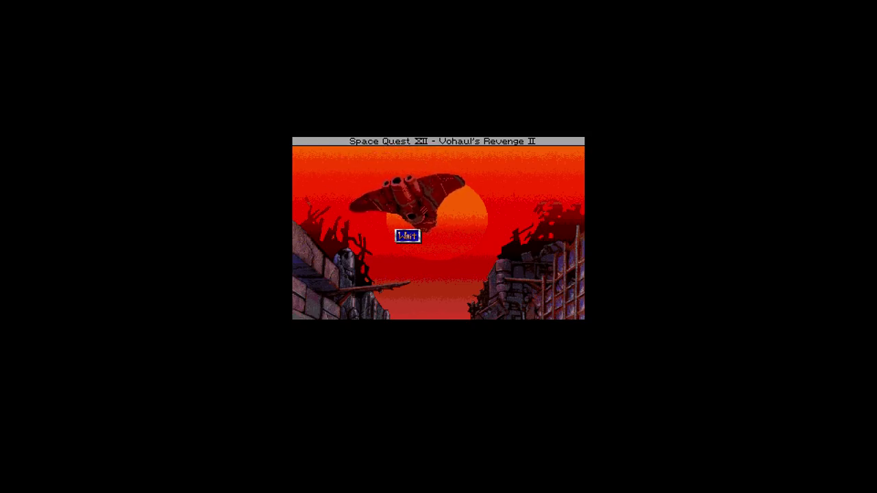
Step: Quit Space Quest 4 and return to the desktop
mouse_move(495, 145)
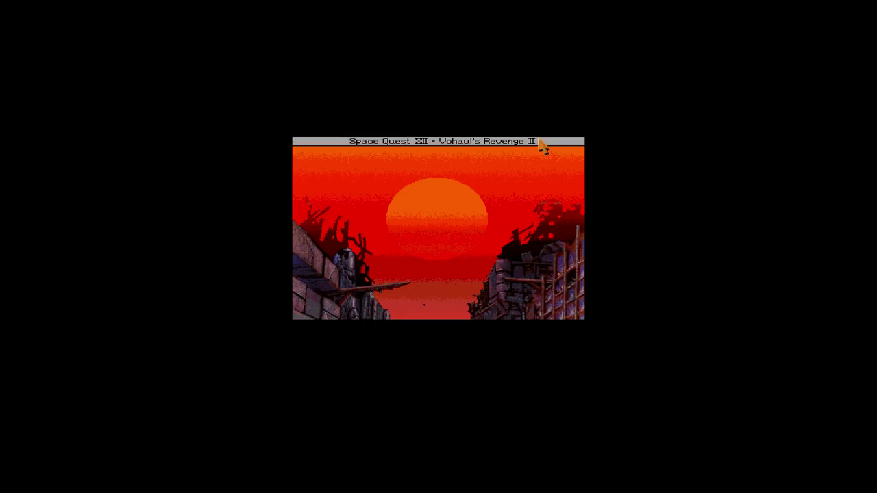
key("ctrl+c")
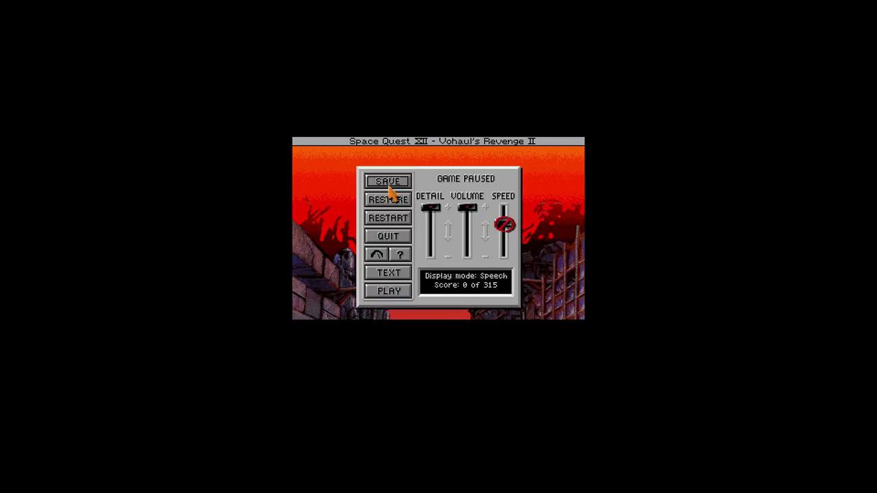
left_click(385, 237)
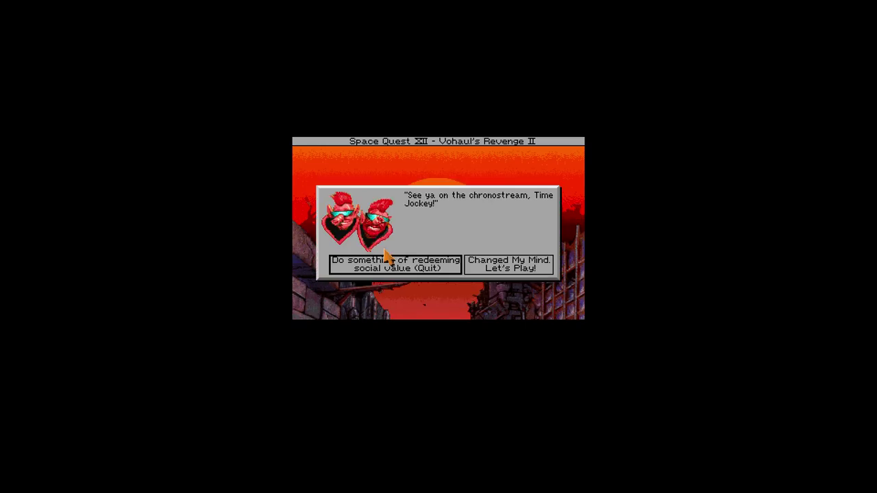
left_click(388, 264)
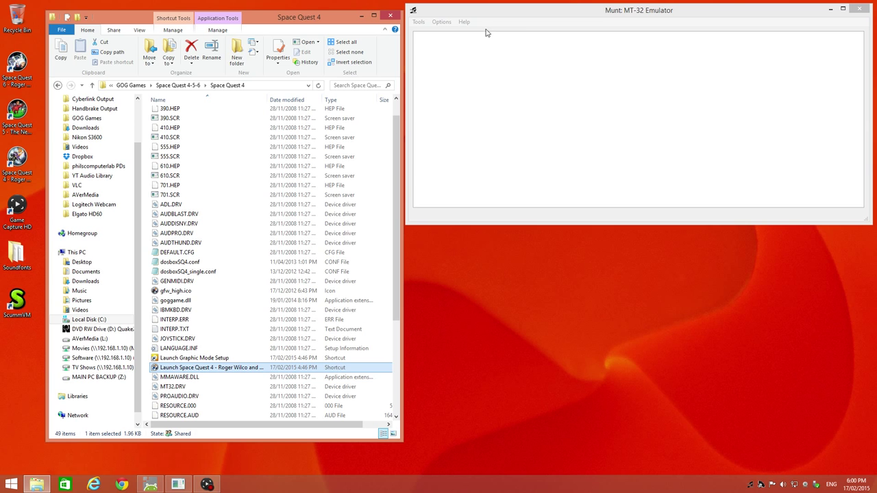
Step: Switch to Munt and review the ROM files chosen in its ROM configuration, leaving the selection as is
left_click(609, 19)
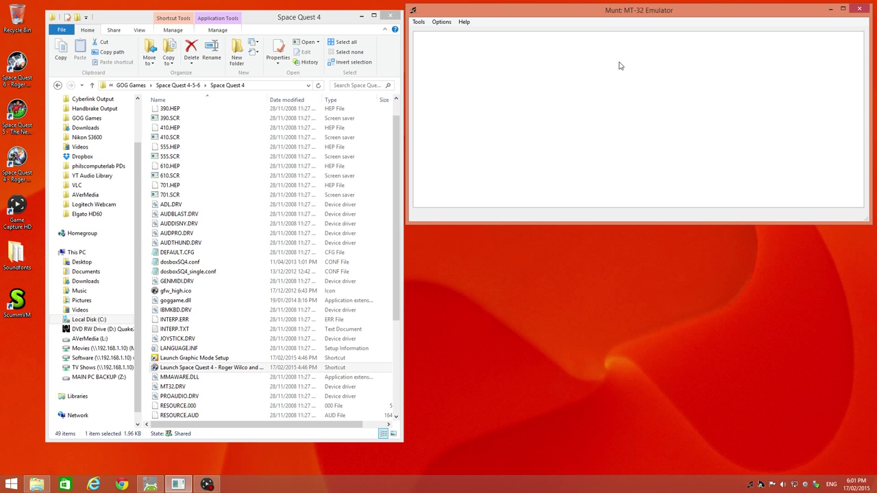
left_click(449, 25)
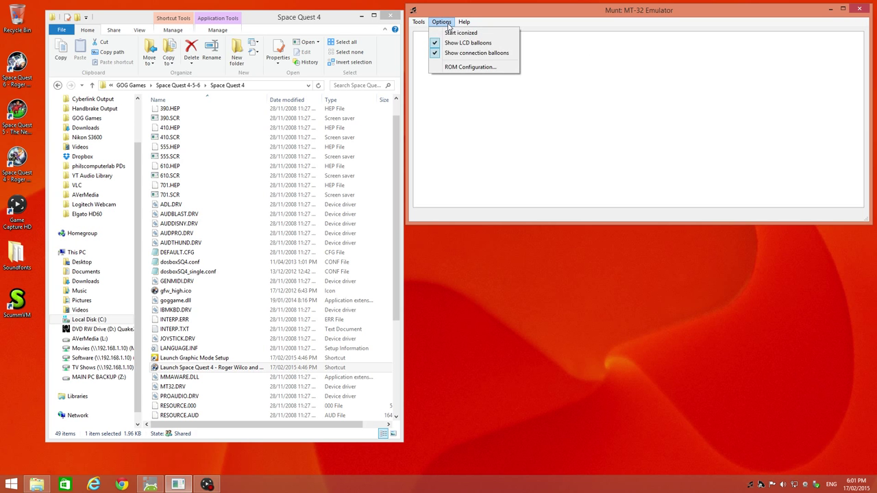
left_click(455, 67)
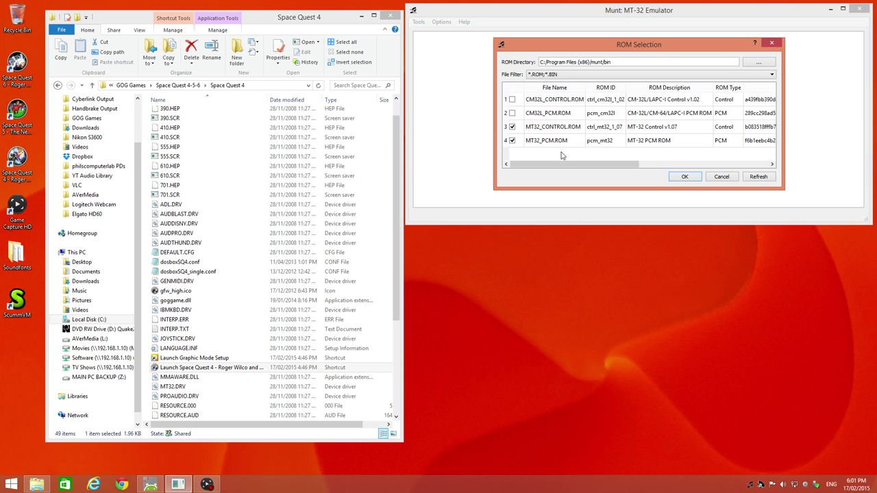
left_click(771, 42)
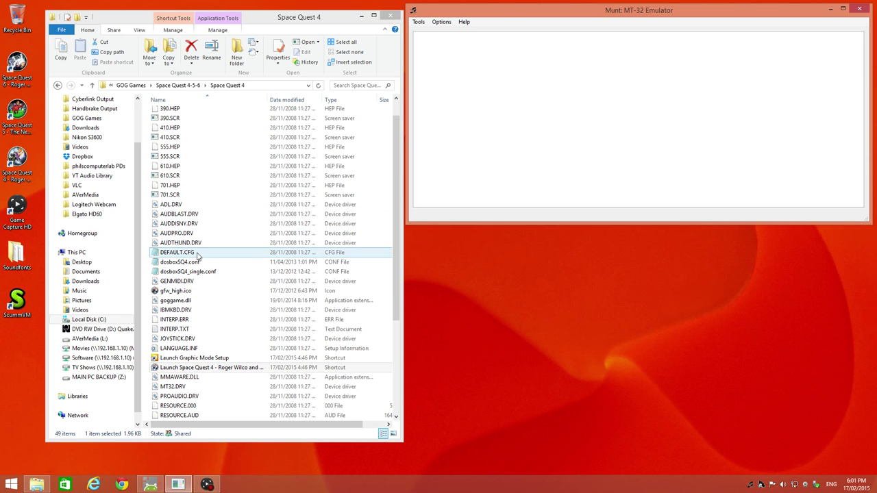
Step: Open dosboxSQ4.conf from the Space Quest 4 folder in Notepad and widen its window
left_click_drag(396, 168, 396, 177)
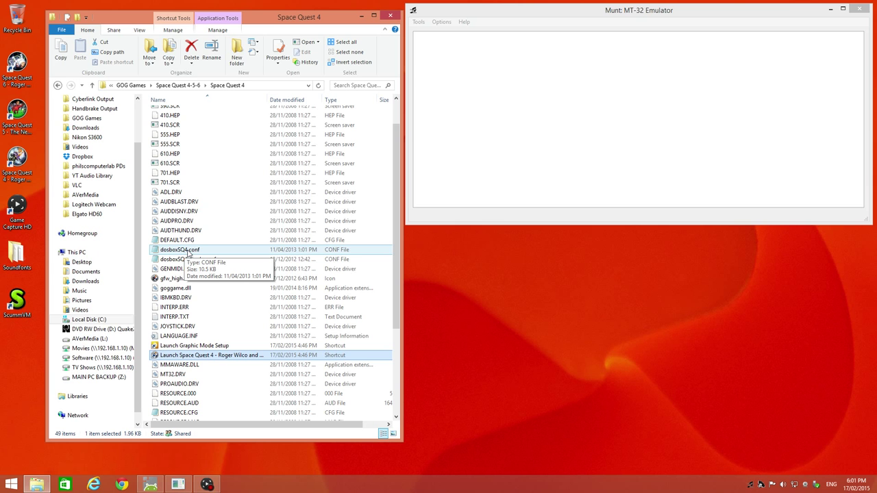
double_click(181, 250)
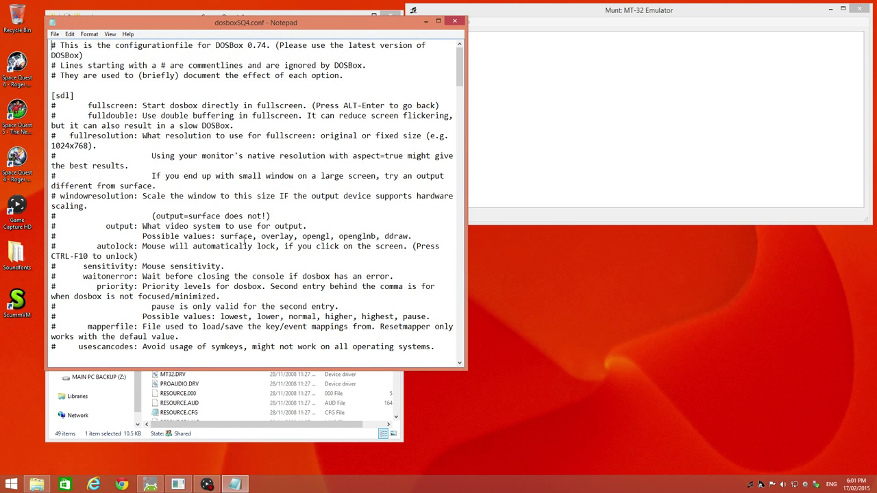
left_click_drag(460, 279, 724, 277)
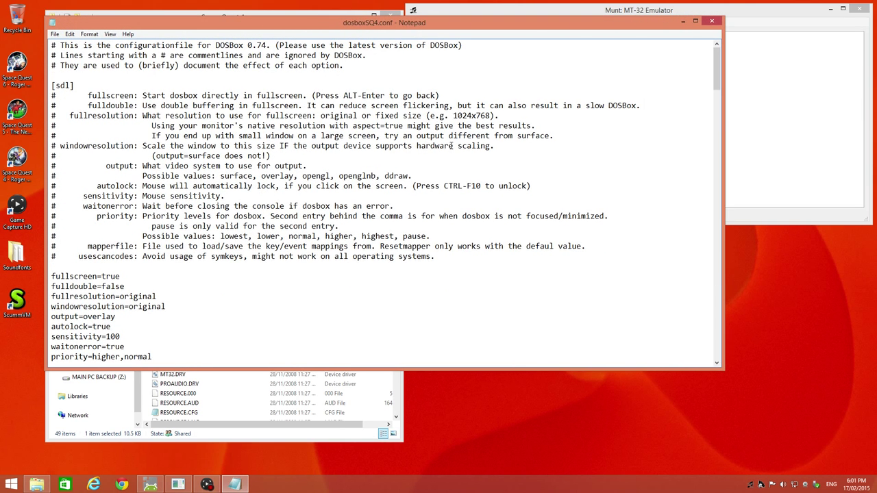
left_click_drag(326, 34, 335, 33)
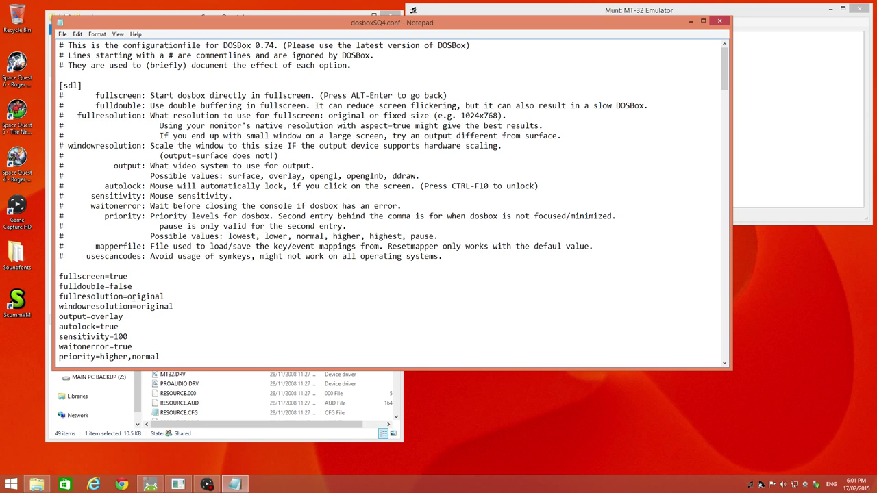
Step: Set fullresolution to 1920x1080 and windowresolution to 800x600 in the [sdl] section
left_click_drag(168, 296, 128, 296)
type("1920x1080")
left_click_drag(176, 306, 137, 307)
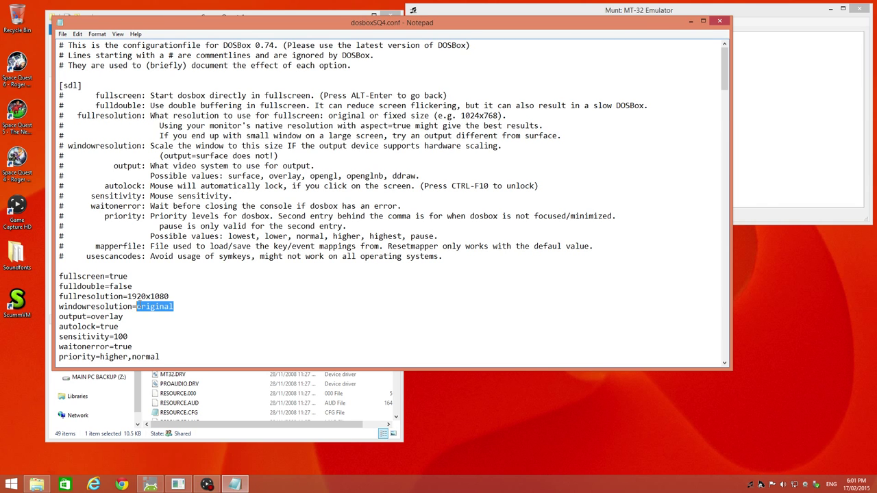
type("800x600")
Step: Check the possible output values in the [sdl] comments and set output to opengl
left_click_drag(123, 316, 92, 316)
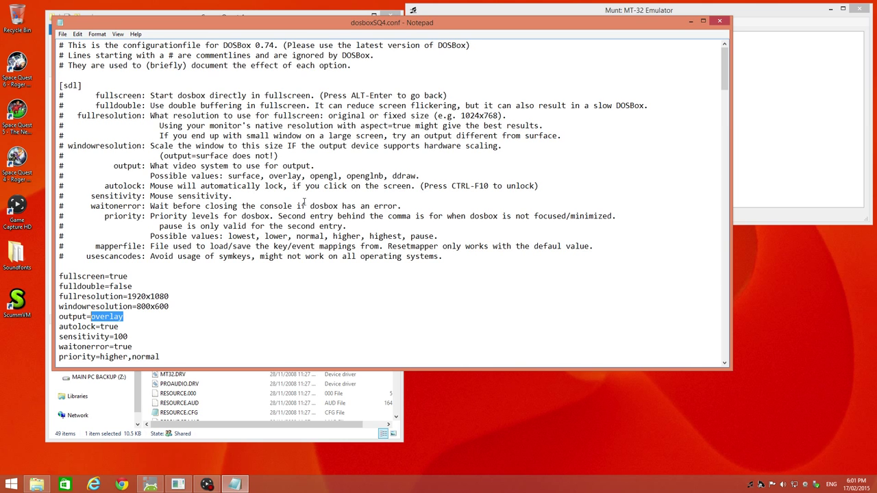
left_click_drag(310, 175, 420, 175)
left_click(346, 175)
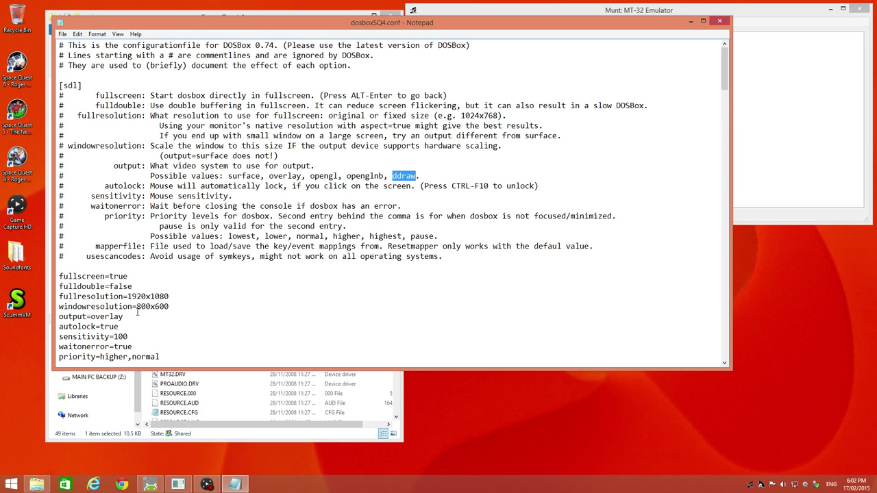
left_click_drag(124, 316, 92, 317)
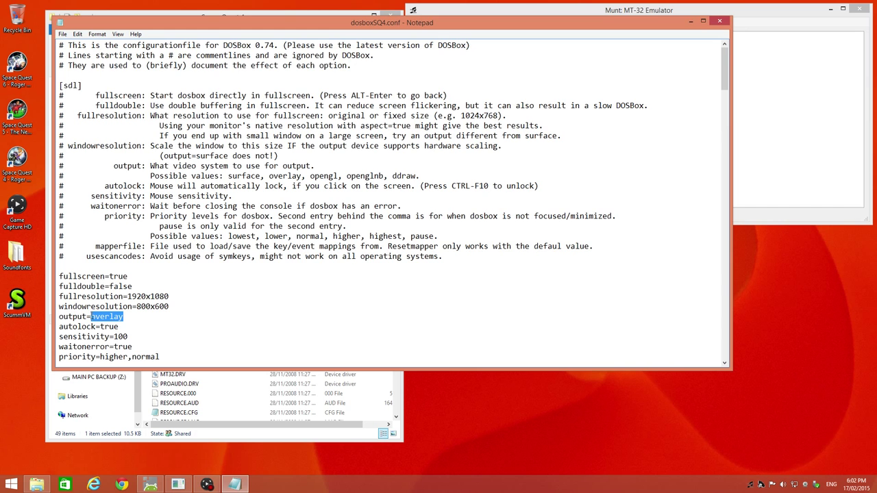
type("openl")
key("BackSpace")
type("gl")
Step: Set aspect to true and scaler to normal3x in the [render] section
scroll(95, 313, "down", 6)
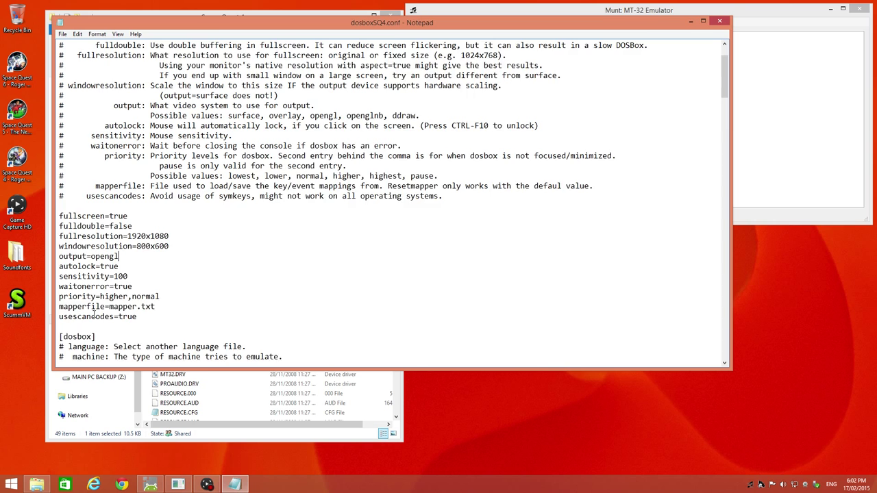
scroll(94, 314, "down", 6)
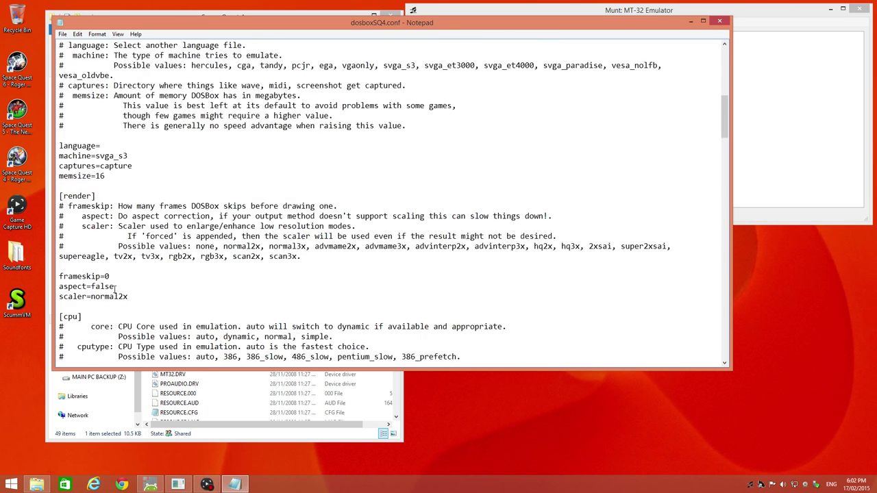
left_click_drag(115, 286, 91, 287)
type("true")
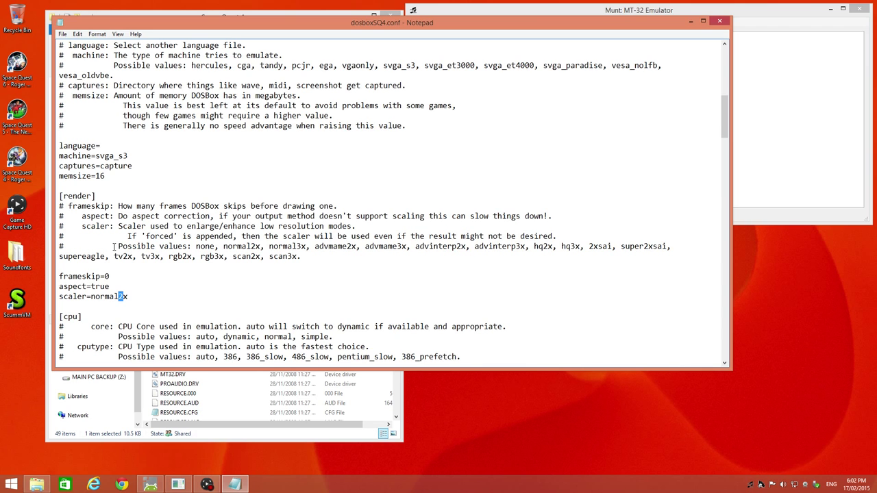
type("3x")
Step: Set cycles to fixed 4000 in the [cpu] section
scroll(134, 270, "down", 3)
scroll(134, 271, "down", 5)
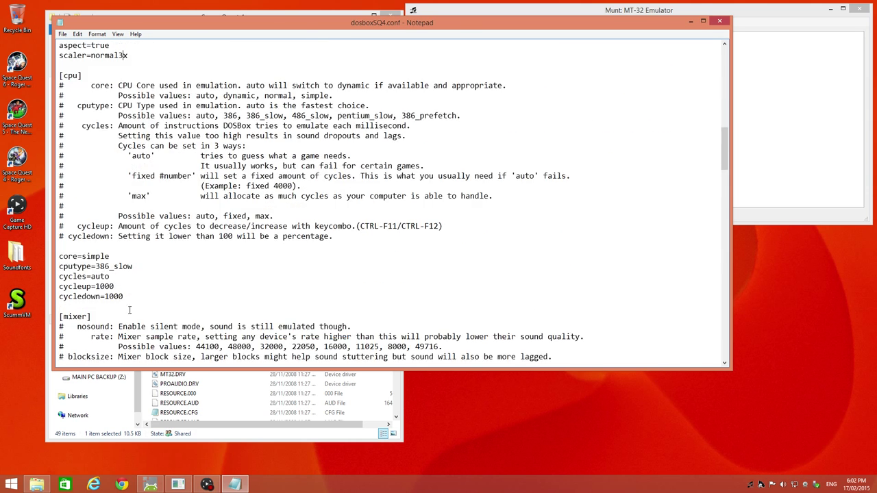
left_click_drag(113, 276, 90, 277)
type("f")
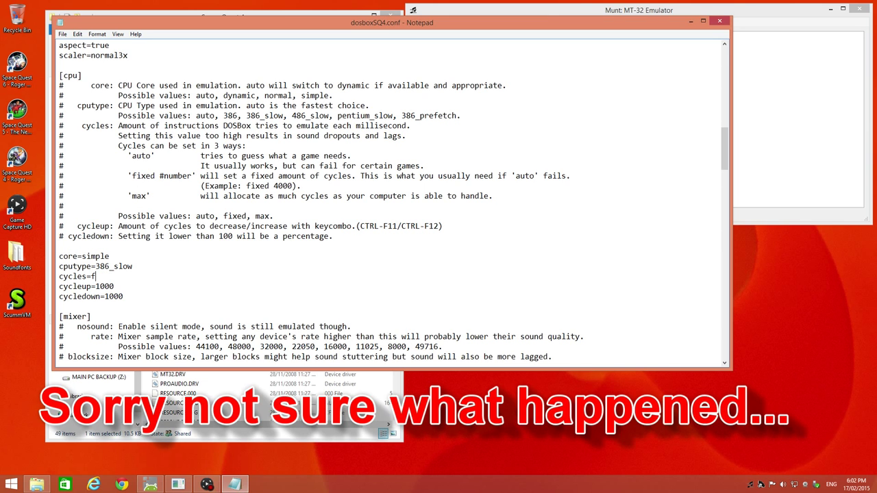
type("ixed")
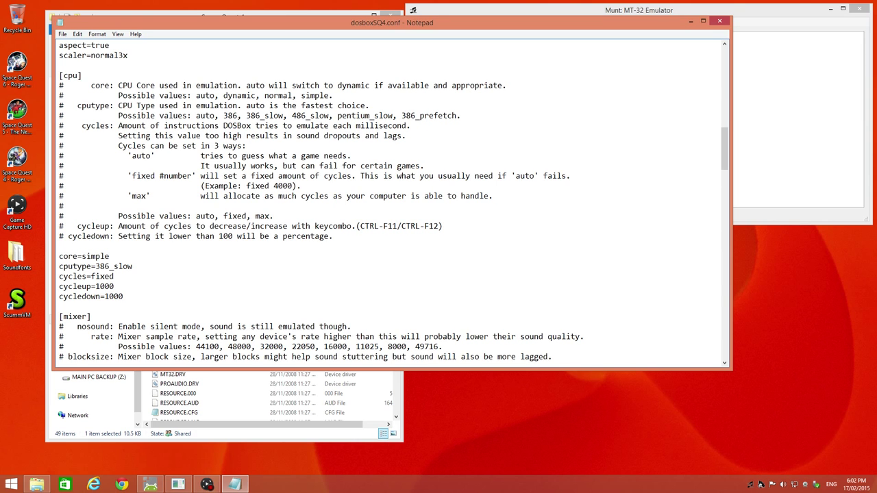
type("4000")
Step: Set the mixer rate to 48000 in the [mixer] section
scroll(393, 202, "down", 4)
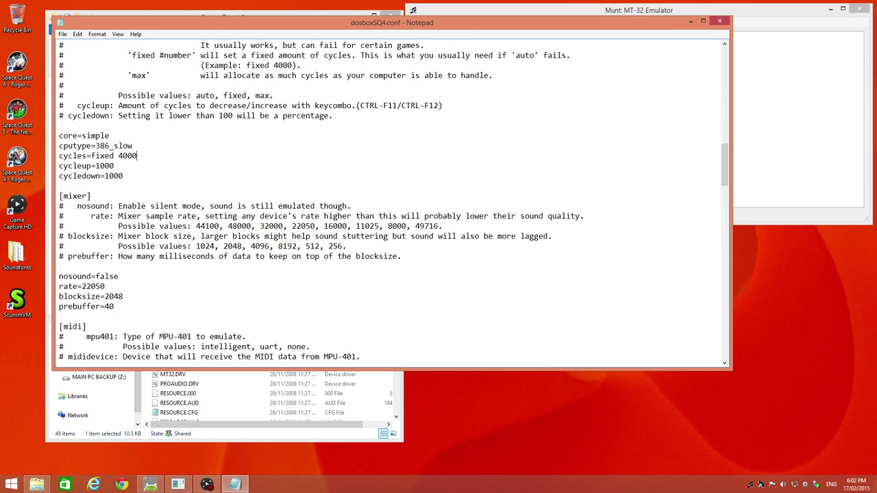
left_click_drag(106, 287, 82, 286)
type("48000")
Step: Move the Notepad window clear of the folder window and place the text cursor after midiconfig= in the [midi] section
scroll(161, 207, "down", 3)
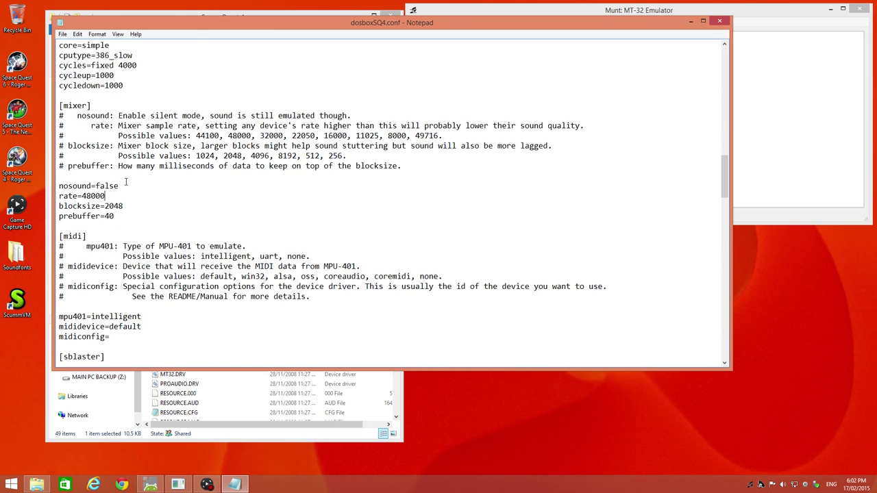
left_click_drag(196, 28, 317, 58)
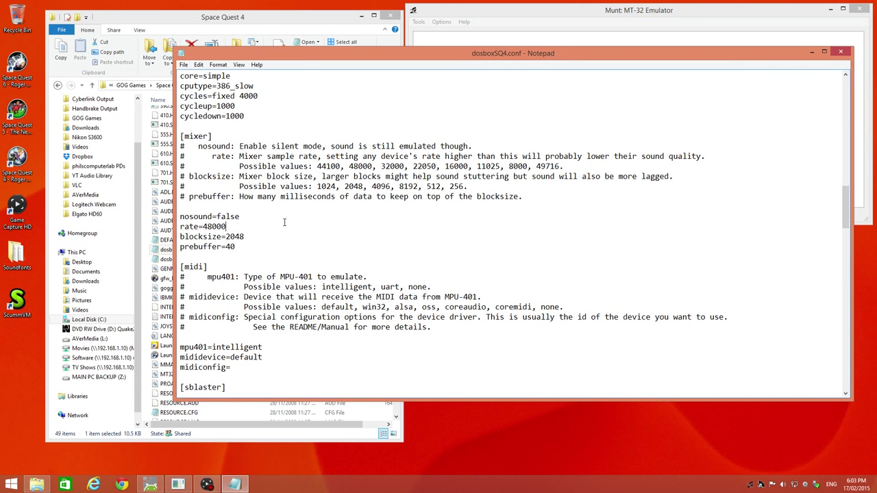
scroll(284, 222, "down", 1)
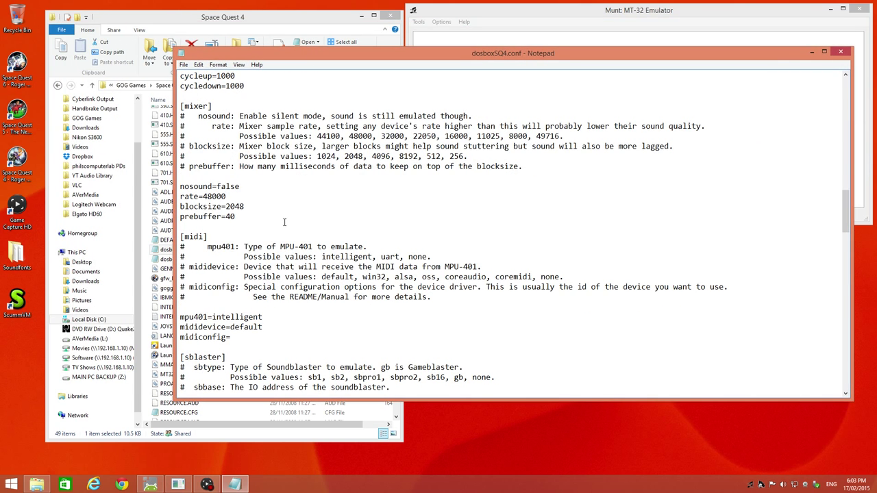
left_click(235, 336)
Step: Start DOSBox from the DOSBOX folder in Space Quest 4-5-6 and list the MIDI devices with mixer /listmidi
left_click(191, 22)
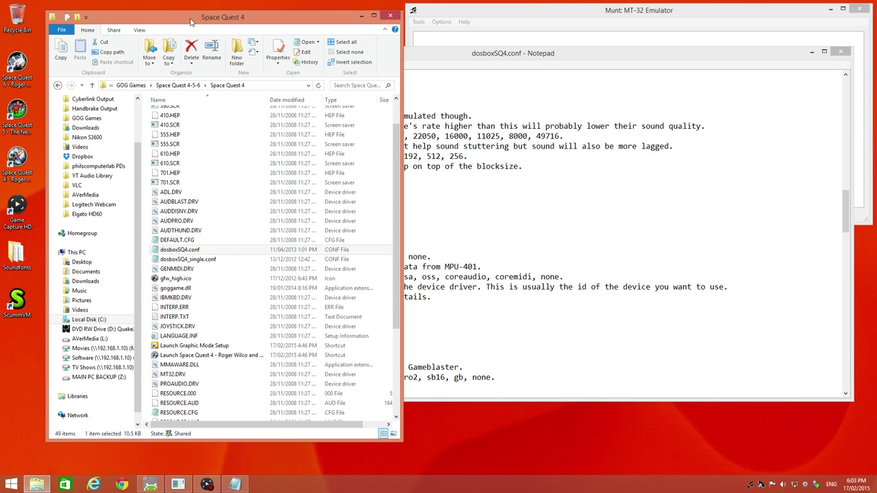
left_click(176, 85)
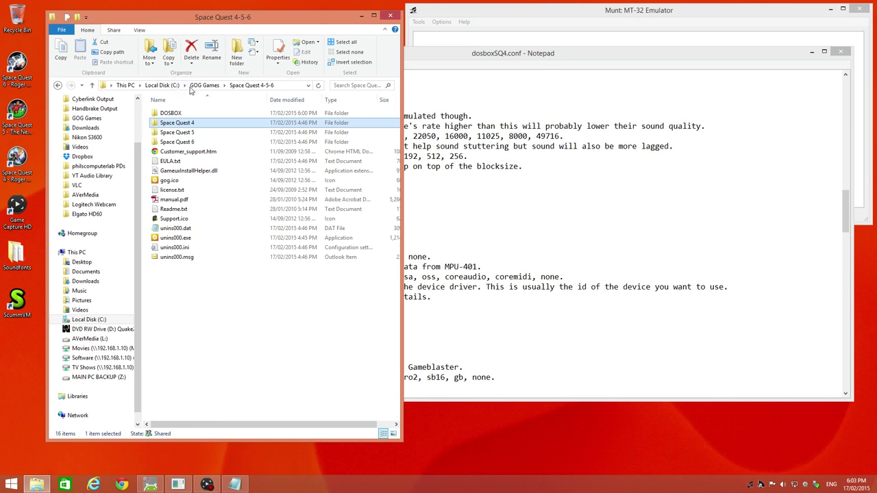
double_click(172, 115)
double_click(172, 115)
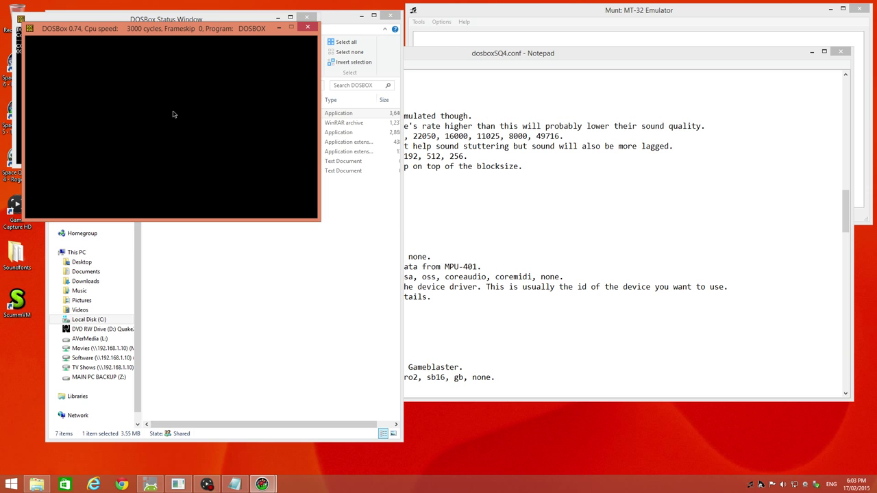
type("mi")
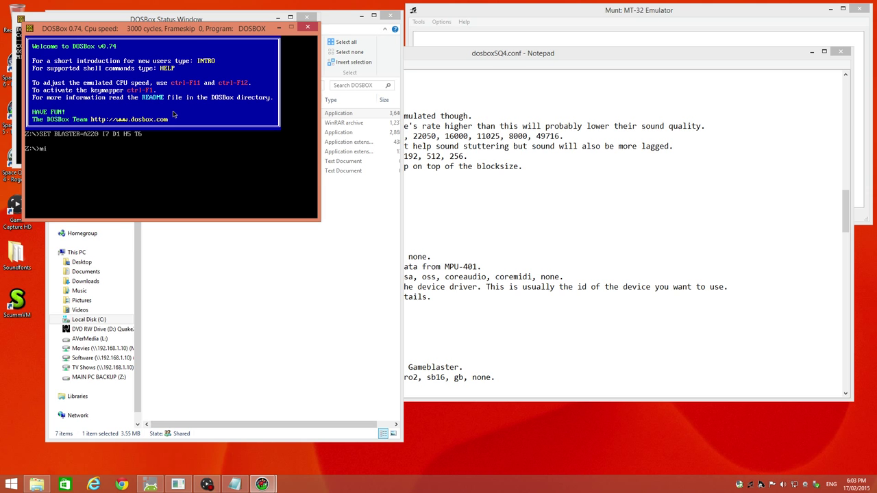
type("xer /listmidi")
key("Return")
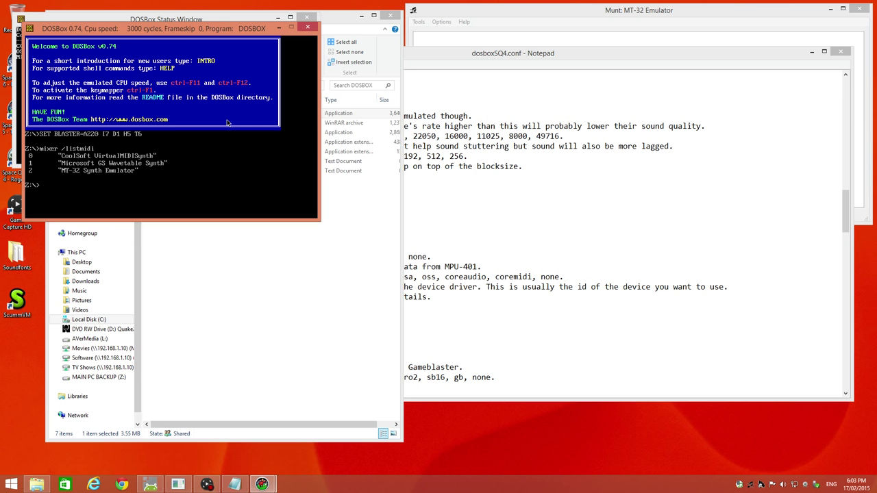
Step: Close DOSBox and set midiconfig to 2 in dosboxSQ4.conf
left_click(308, 27)
key("alt+Tab")
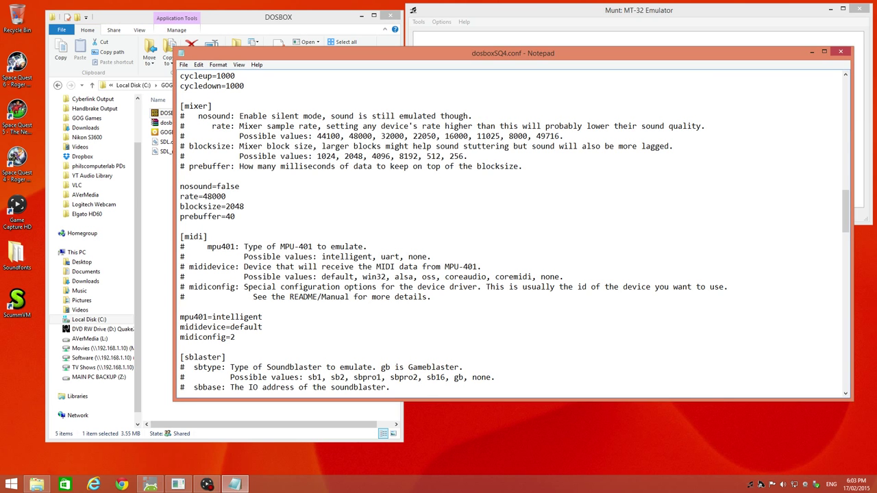
Step: Set oplrate to 48000 in the [sblaster] section of dosboxSQ4.conf
scroll(514, 233, "down", 8)
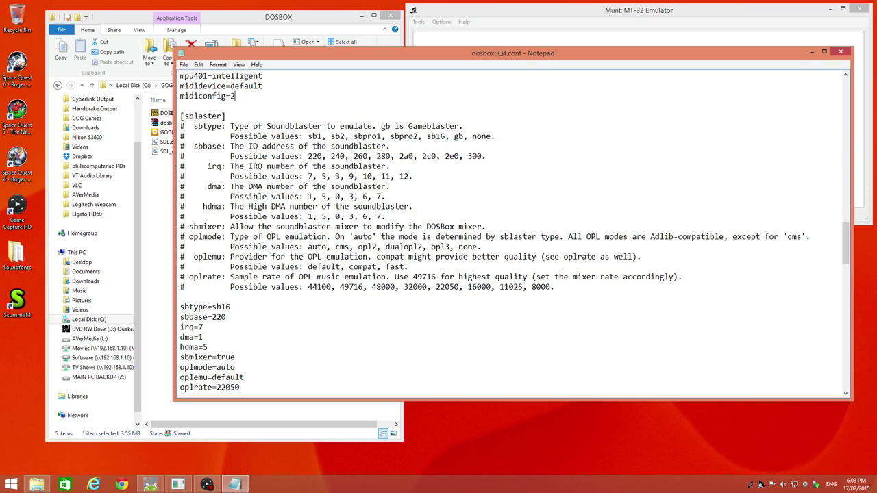
scroll(514, 233, "down", 2)
left_click_drag(243, 330, 217, 328)
type("48000")
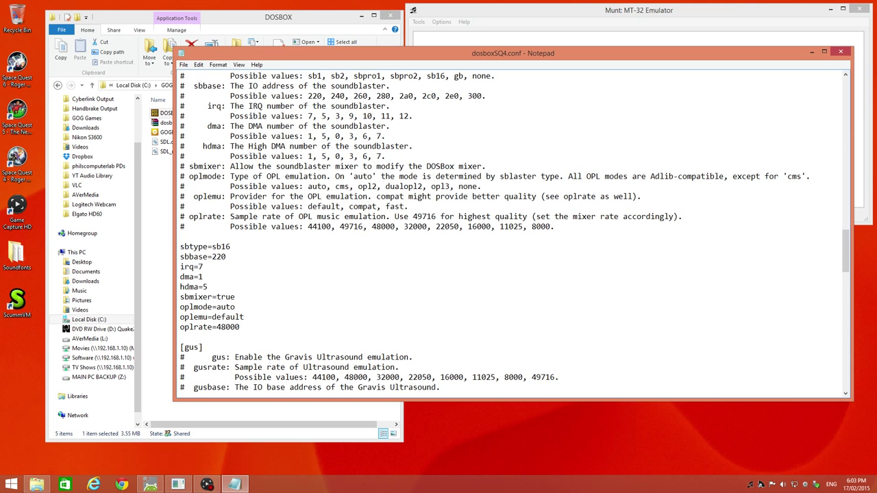
Step: Look through the [gus] and [speaker] sections, then save dosboxSQ4.conf and close it
scroll(255, 187, "down", 8)
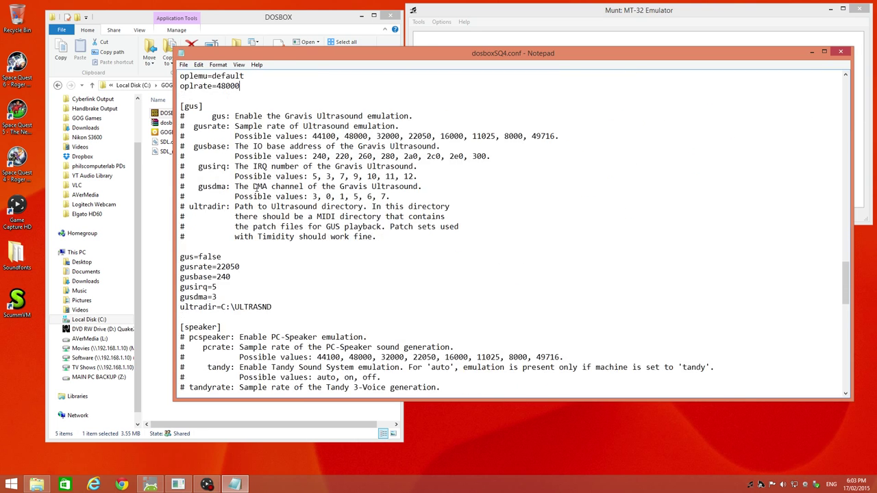
scroll(256, 186, "down", 5)
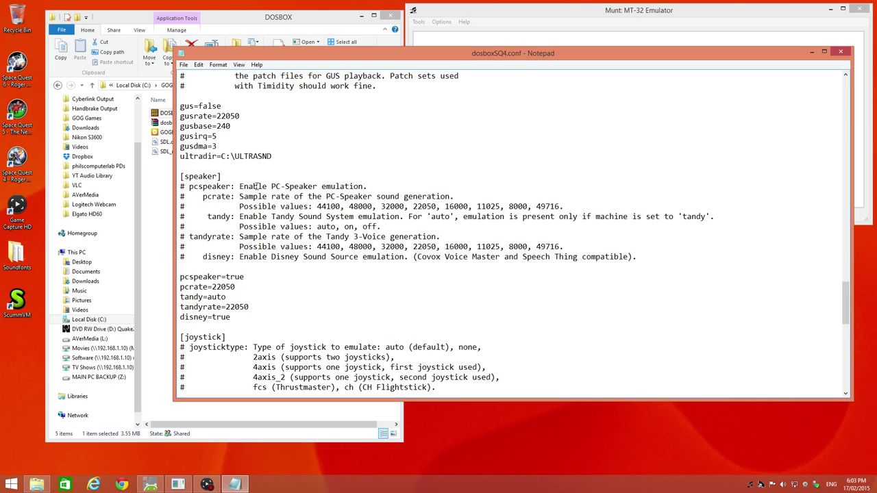
left_click(183, 64)
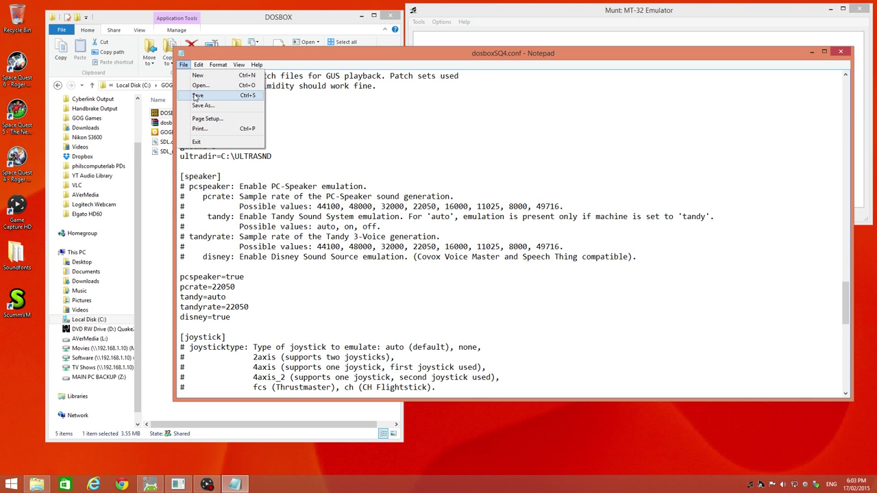
left_click(197, 96)
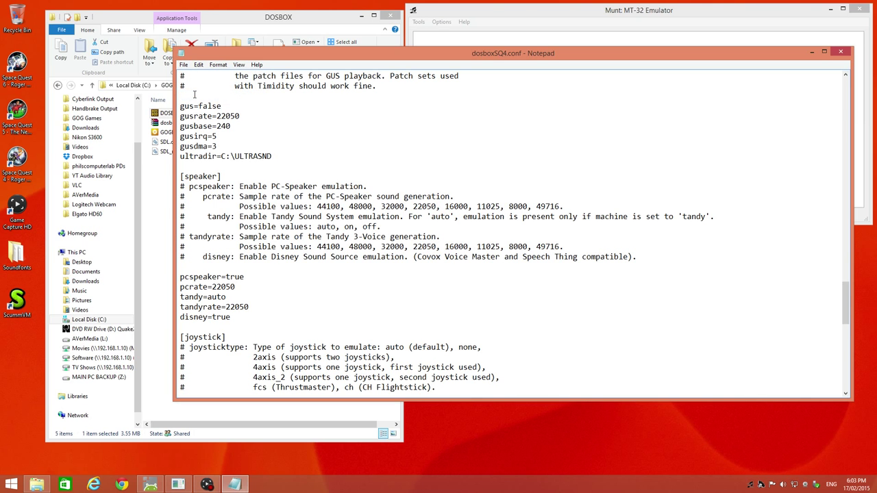
left_click(840, 52)
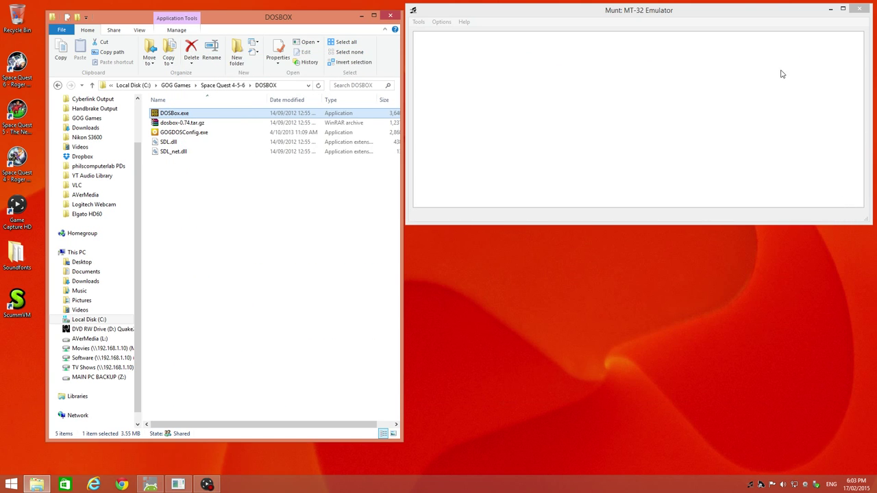
Step: Go to the Space Quest 4 folder inside Space Quest 4-5-6 and launch the game from its shortcut
left_click(227, 86)
double_click(177, 122)
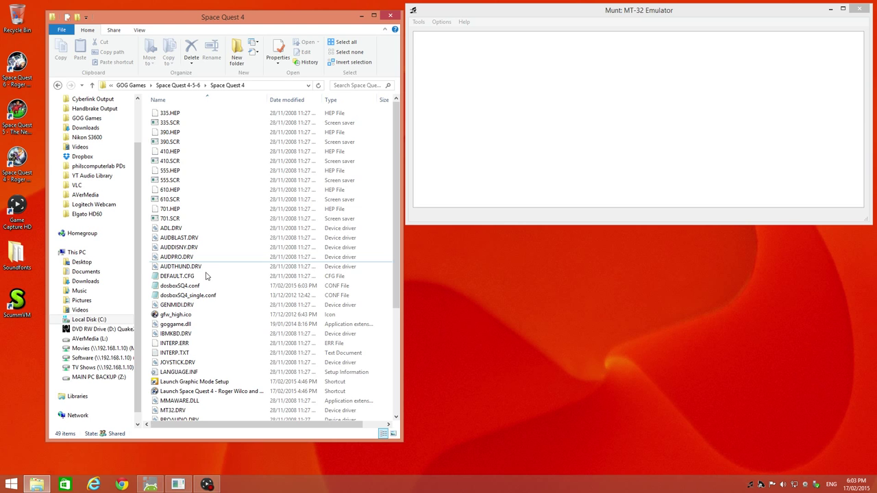
scroll(205, 278, "down", 3)
double_click(205, 310)
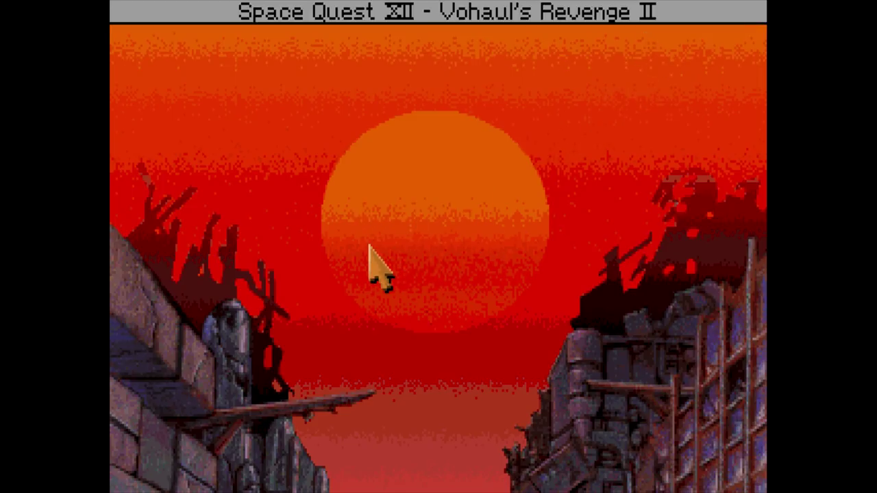
Step: Open the game's control panel during play and quit back to the desktop
key("ctrl+c")
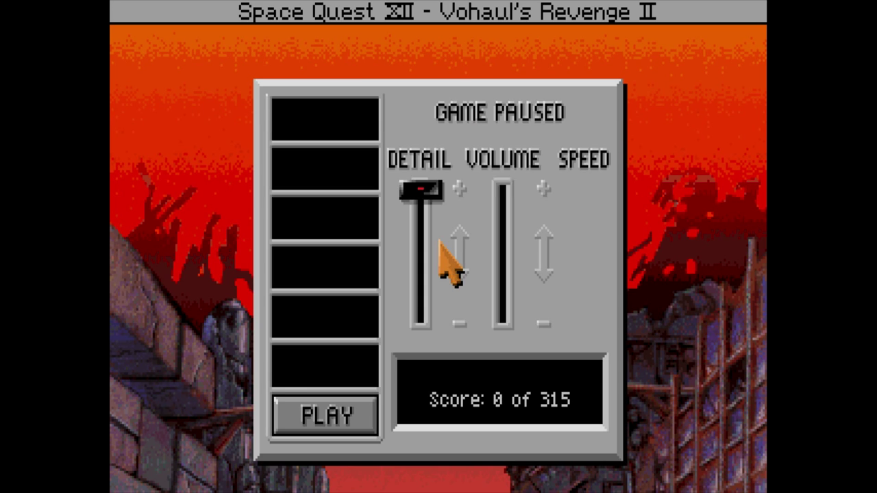
left_click(339, 264)
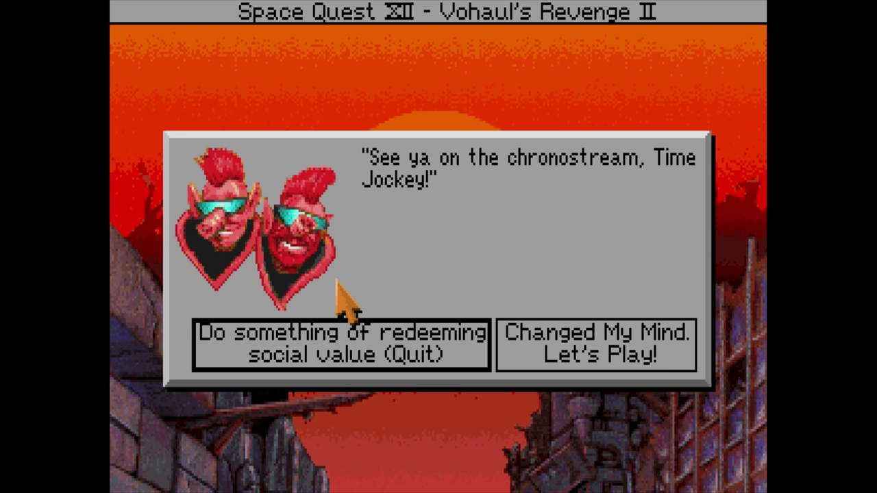
left_click(358, 347)
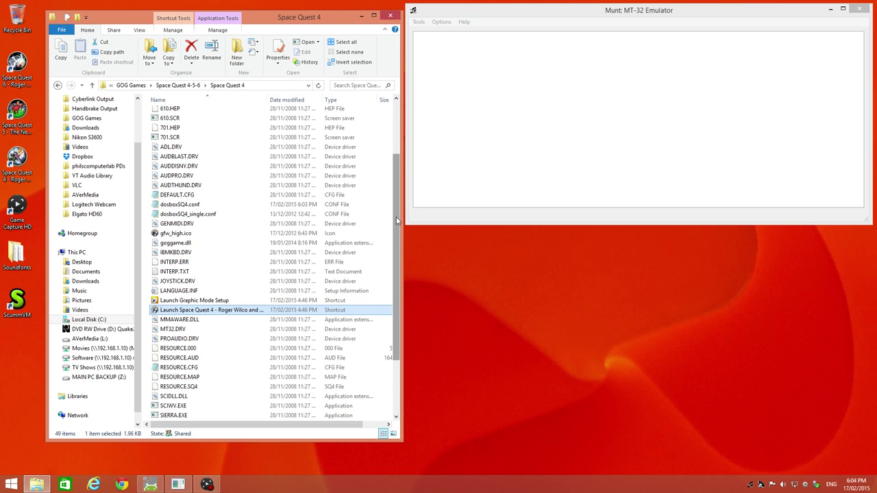
Step: Open RESOURCE.CFG from the Space Quest 4 folder and move its Notepad window clear of the file list
scroll(396, 222, "down", 3)
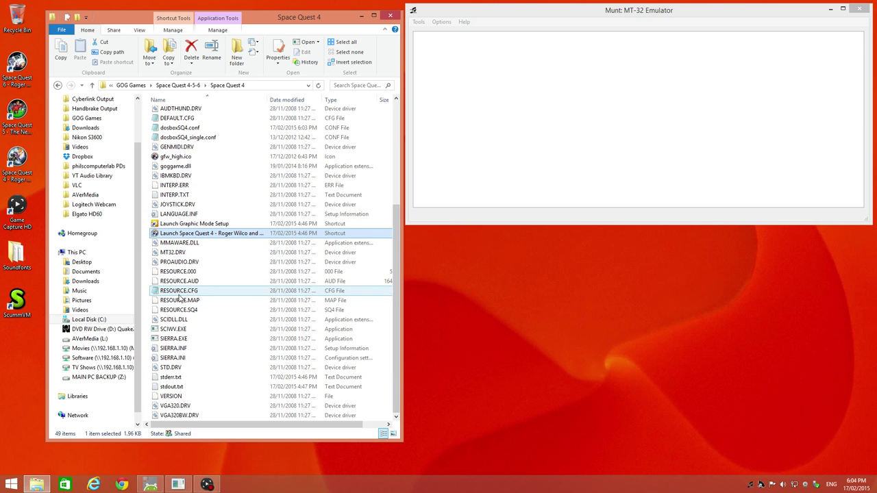
left_click(176, 294)
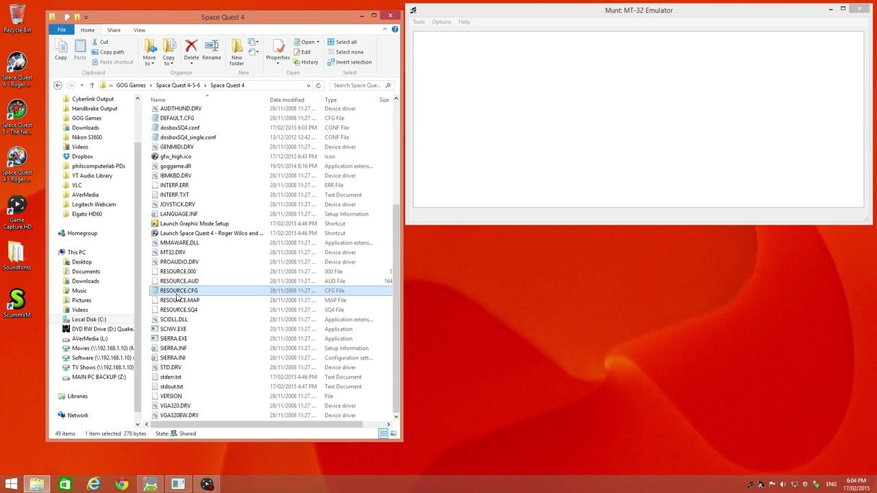
mouse_move(395, 274)
left_mouse_down()
mouse_move(387, 186)
mouse_move(386, 279)
mouse_move(392, 274)
left_mouse_up()
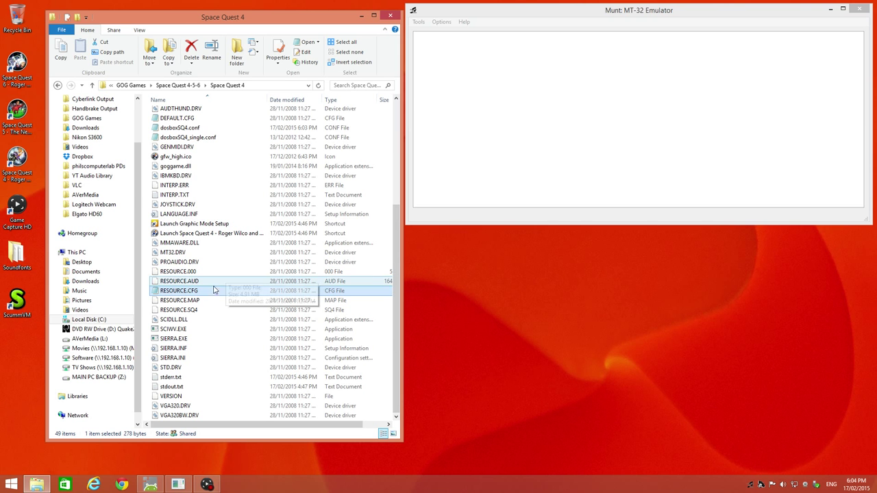
double_click(174, 291)
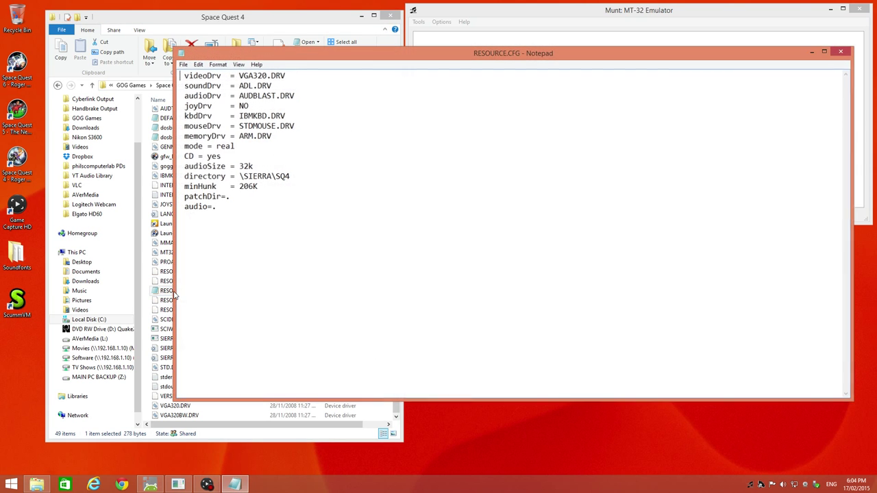
left_click_drag(276, 55, 497, 211)
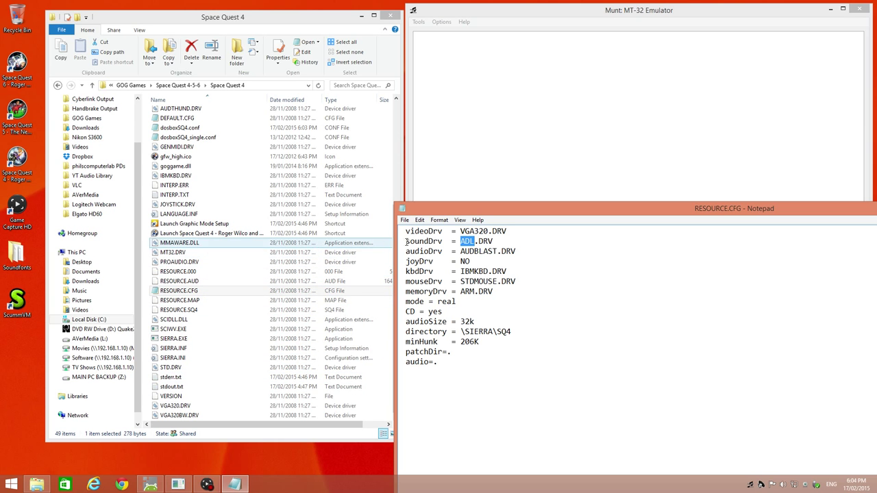
Step: Change the soundDrv entry to MT32.DRV in RESOURCE.CFG, save the file and close it
left_click_drag(460, 241, 471, 241)
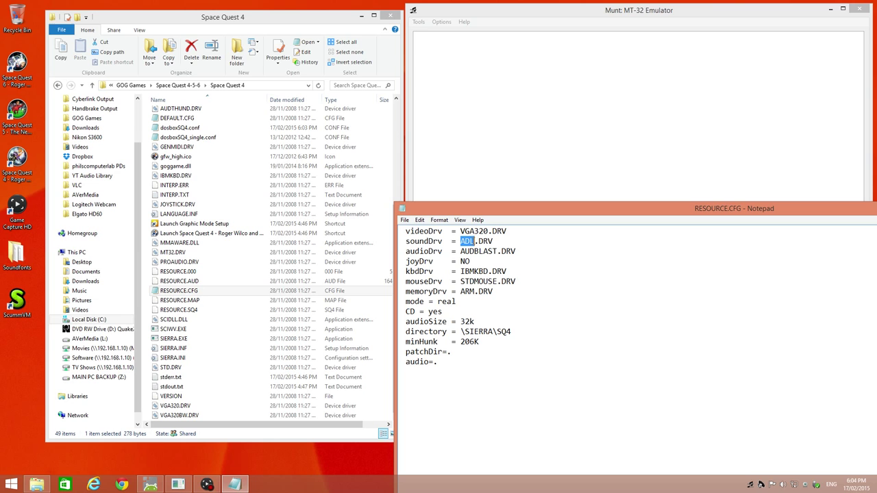
type("MT32")
left_click(405, 220)
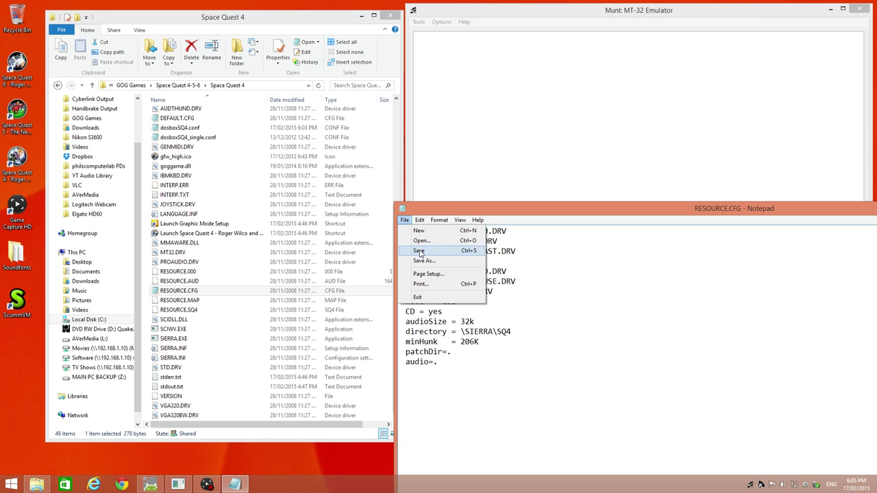
left_click(419, 251)
left_click_drag(407, 207, 112, 44)
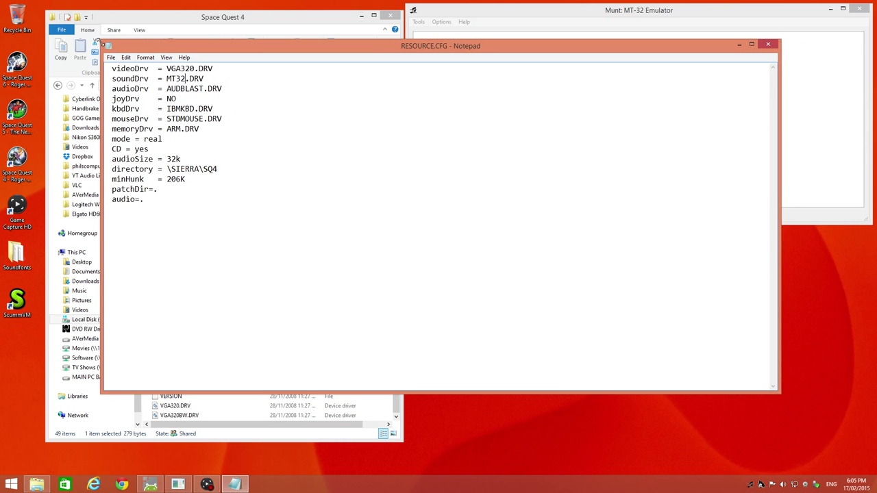
key("alt+F4")
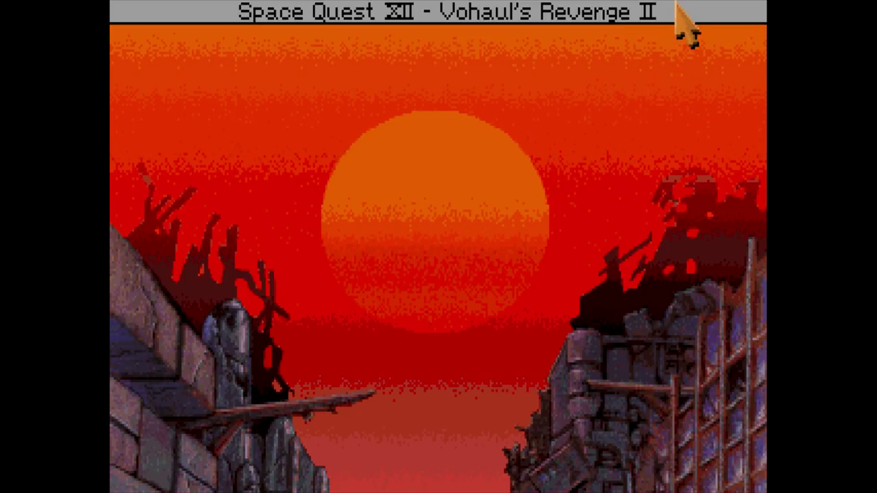
Step: Quit the running Space Quest 4 game and close the Space Quest 4 folder window
key("ctrl+c")
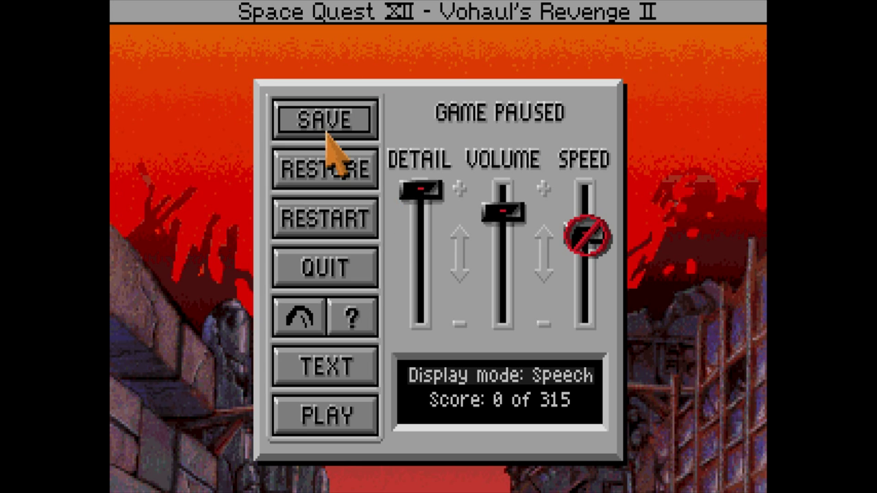
left_click(327, 267)
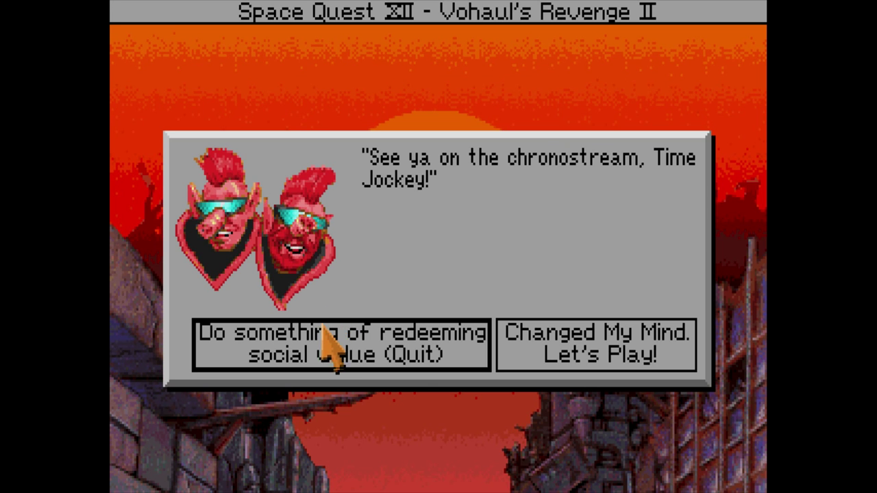
left_click(324, 329)
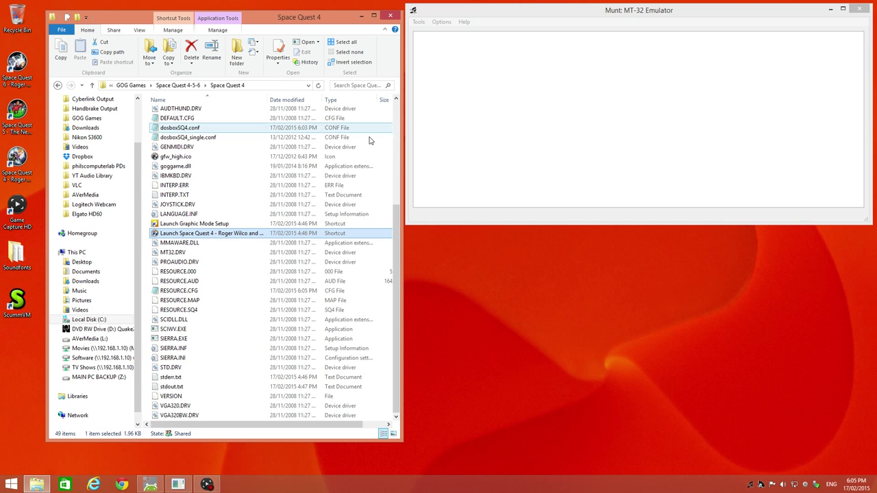
left_click(391, 17)
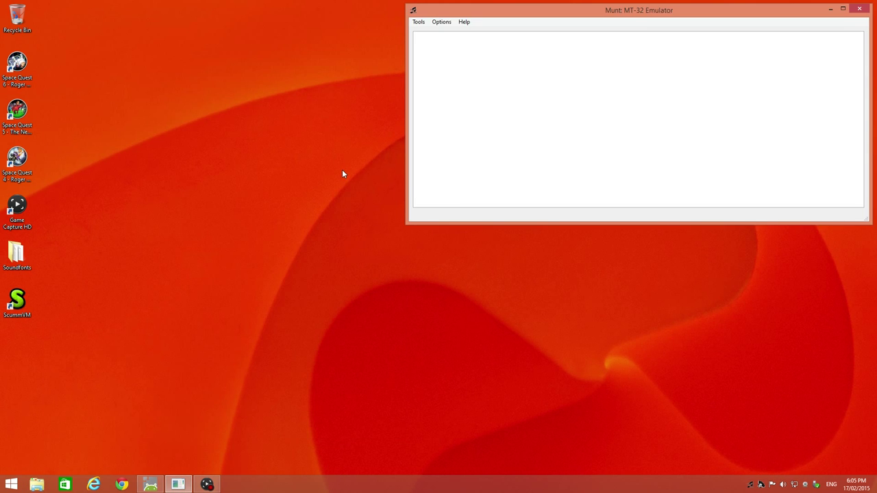
Step: Start ScummVM and add the CD/DOS/English version of Space Quest IV from C:\GOG Games\Space Quest 4-5-6\Space Quest 4
double_click(23, 307)
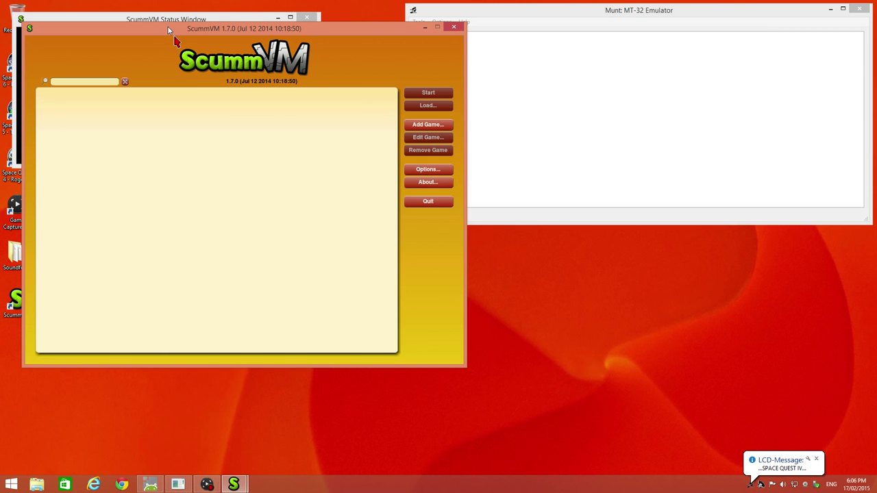
left_click_drag(168, 31, 193, 49)
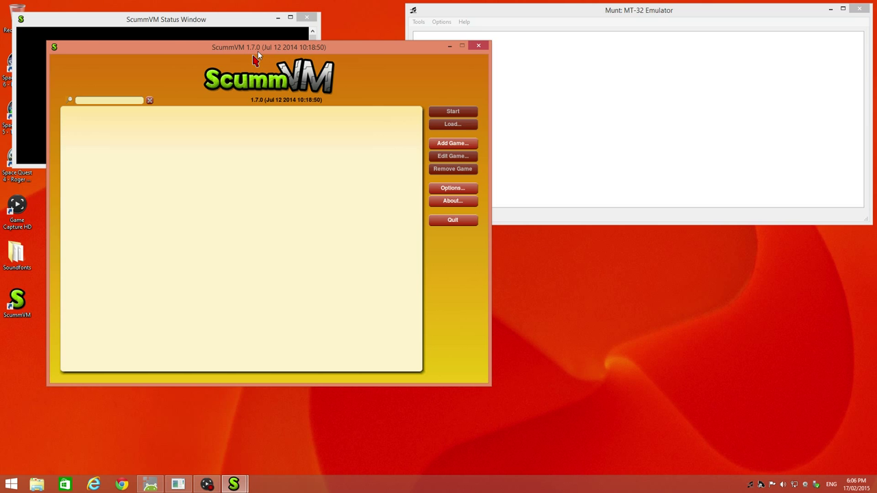
left_click(444, 145)
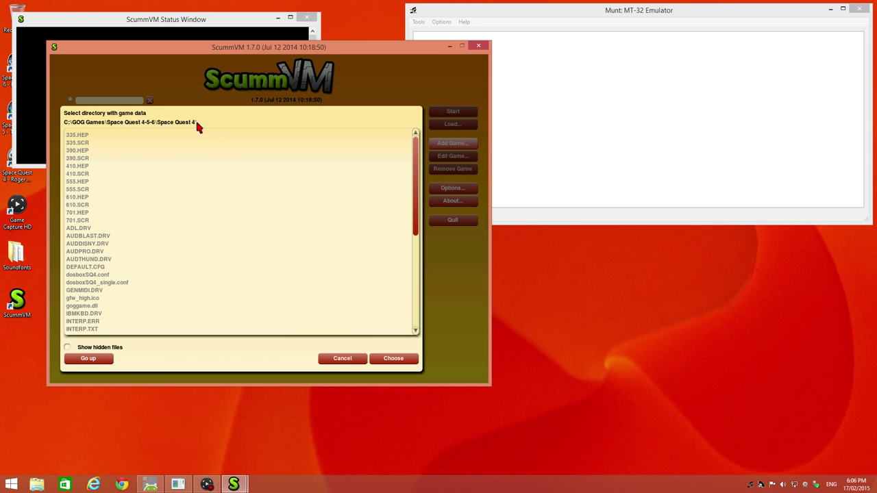
left_click(390, 358)
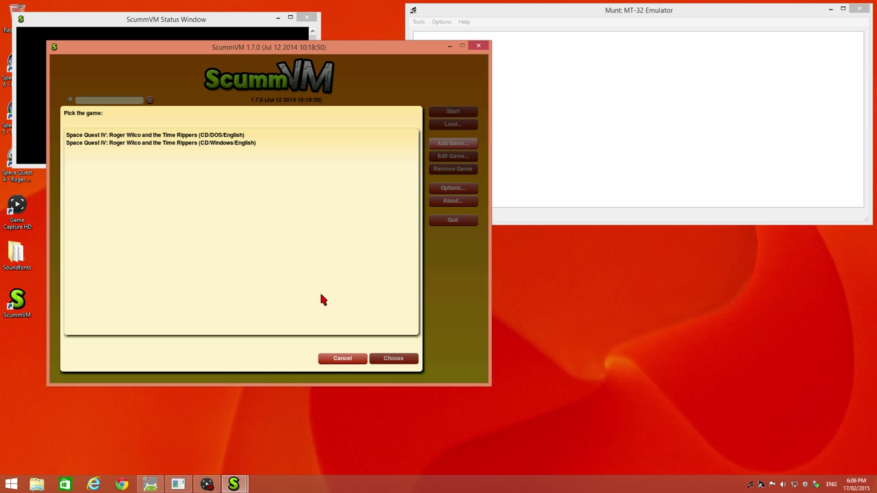
left_click(182, 136)
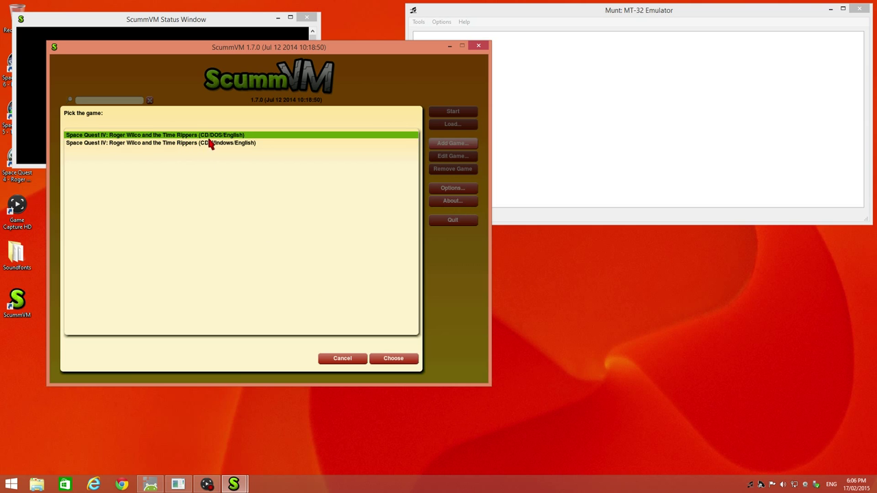
left_click(388, 358)
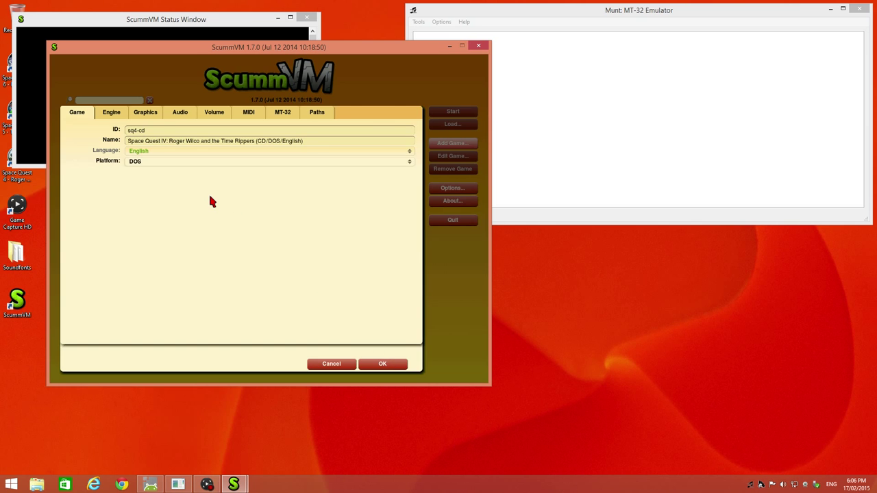
Step: Override the global graphic settings for Space Quest IV and set its graphics mode to OpenGL (No filtering)
left_click(111, 115)
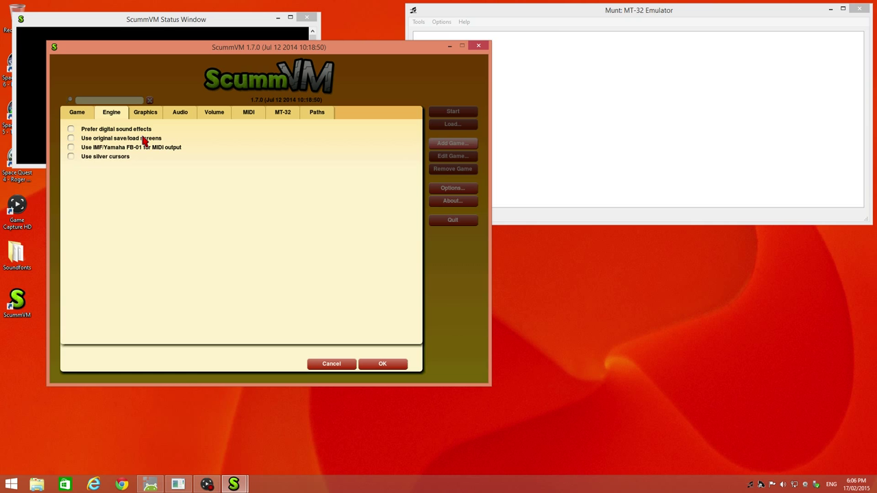
left_click(150, 116)
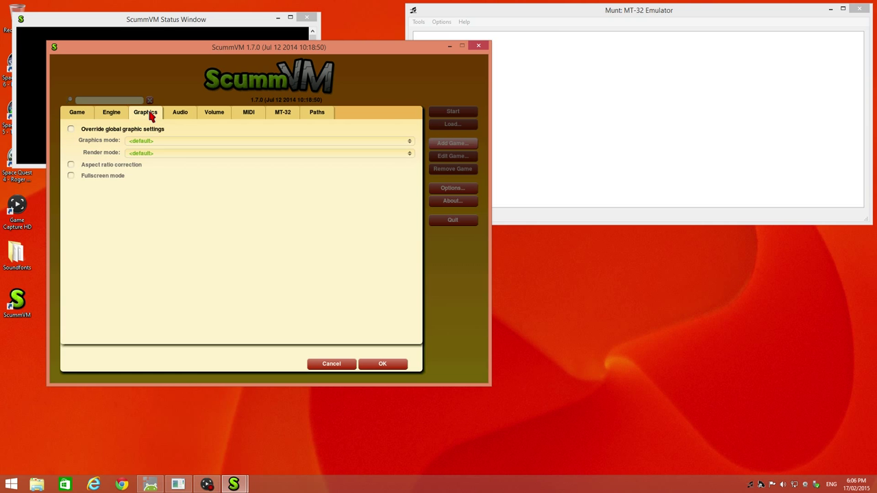
left_click(71, 130)
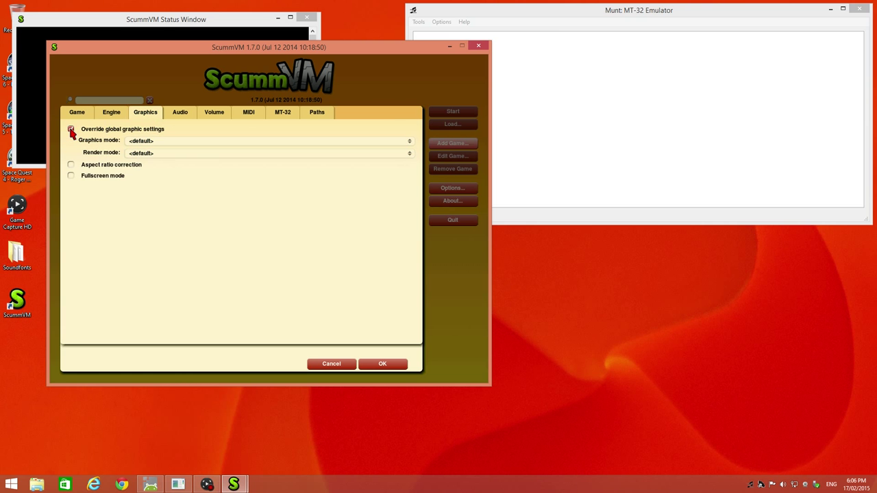
left_click(158, 144)
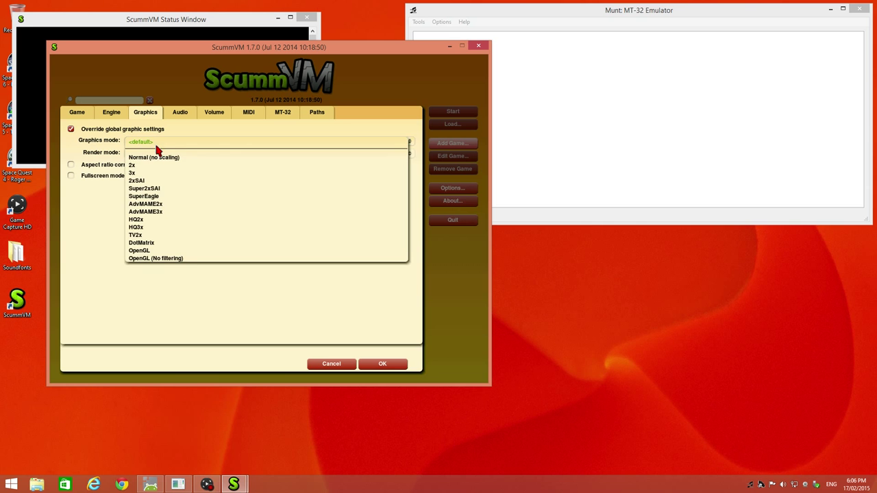
left_click(141, 252)
left_click(144, 143)
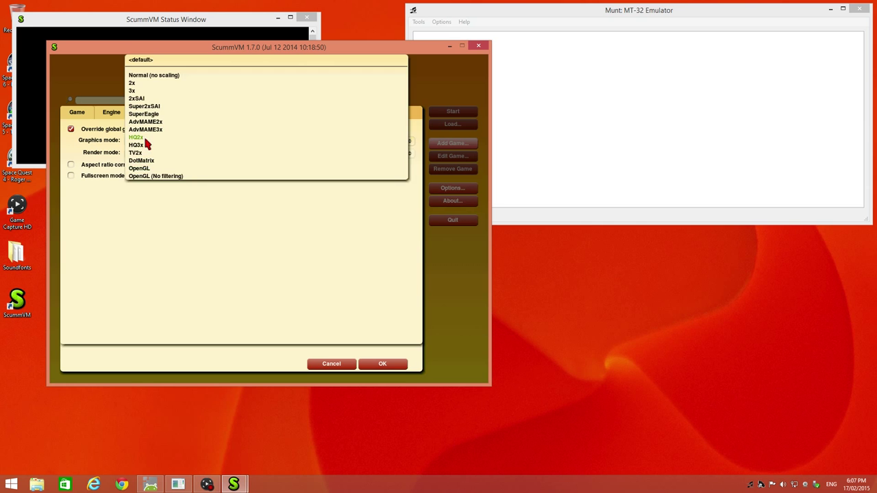
left_click(145, 178)
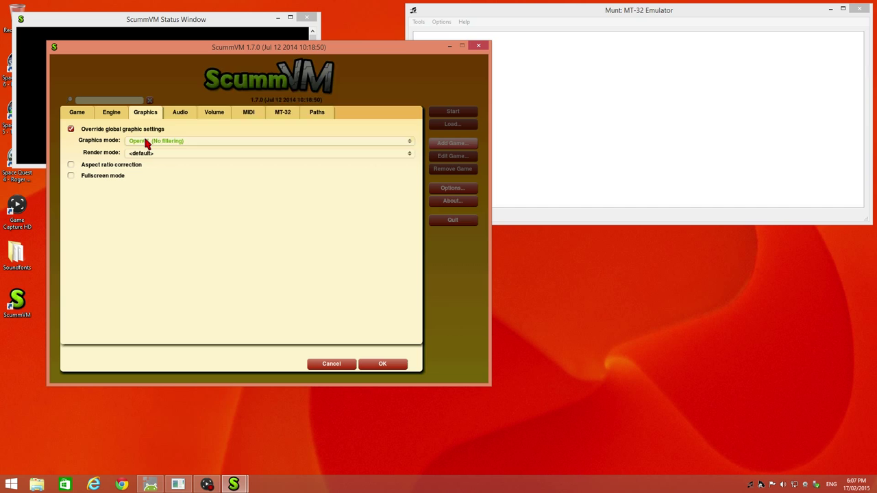
left_click(146, 141)
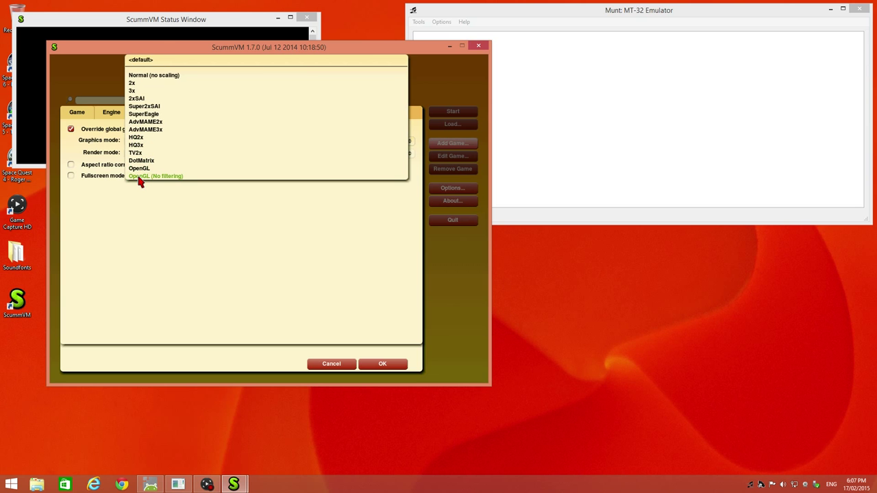
left_click(139, 178)
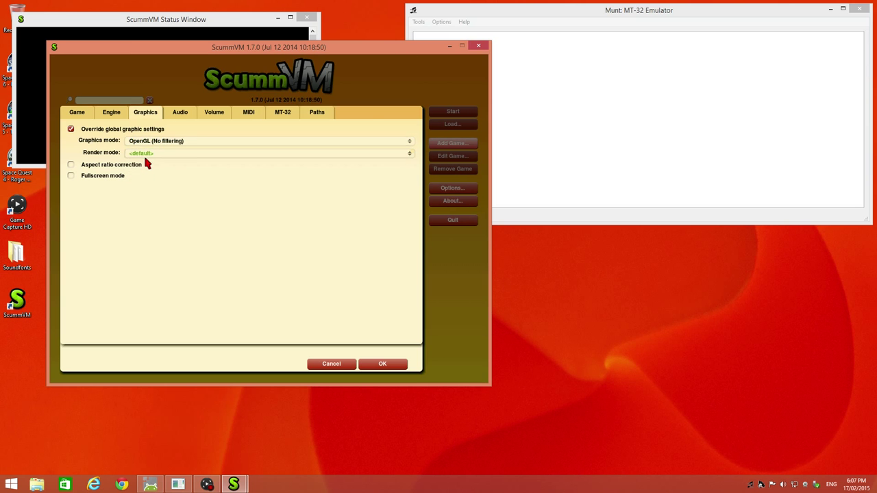
Step: Leave the render mode at default and enable aspect ratio correction and fullscreen mode for the game
left_click(144, 154)
left_click(146, 155)
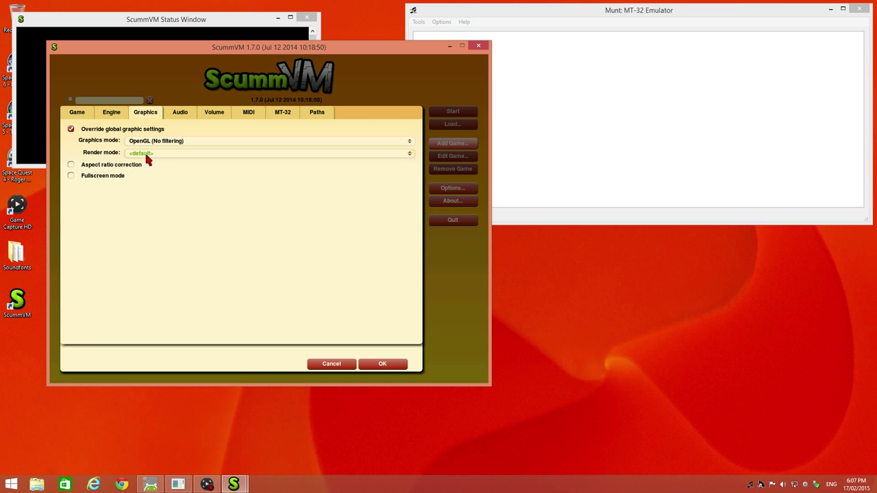
left_click(70, 166)
left_click(71, 176)
Step: Override the global audio settings and choose MT-32 Synth Emulator [Windows MIDI] as the game's music device
left_click(178, 116)
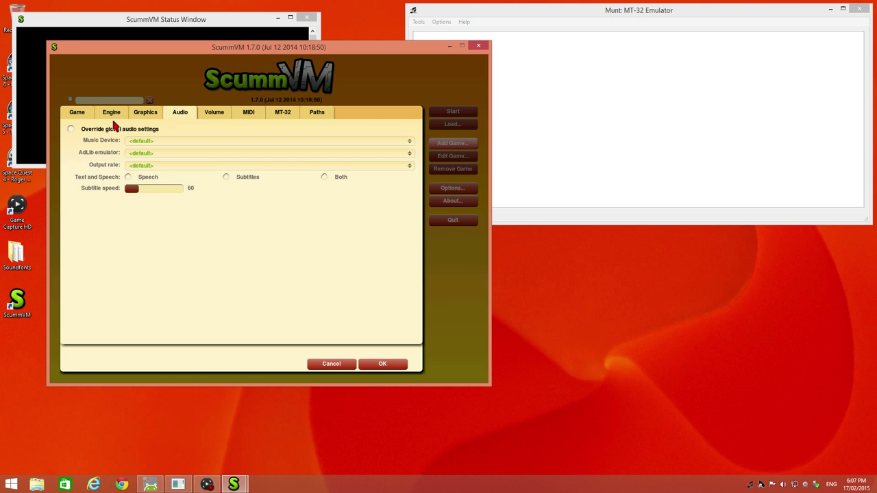
left_click(71, 131)
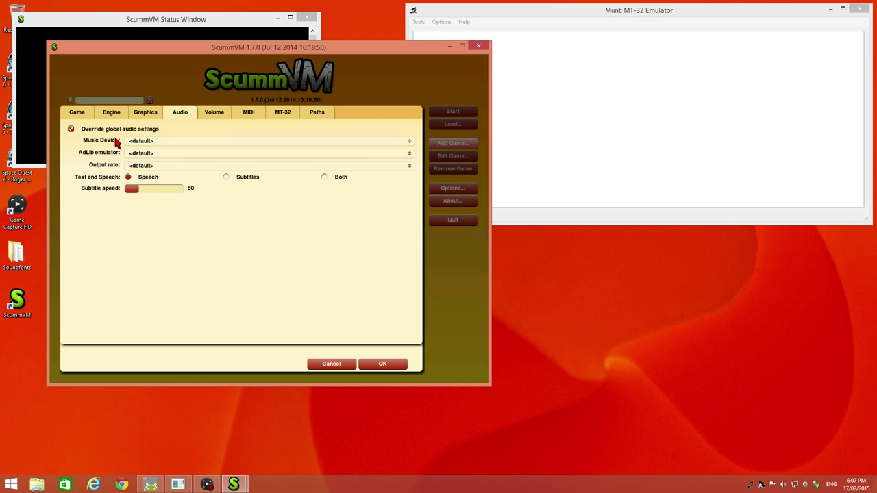
left_click(146, 143)
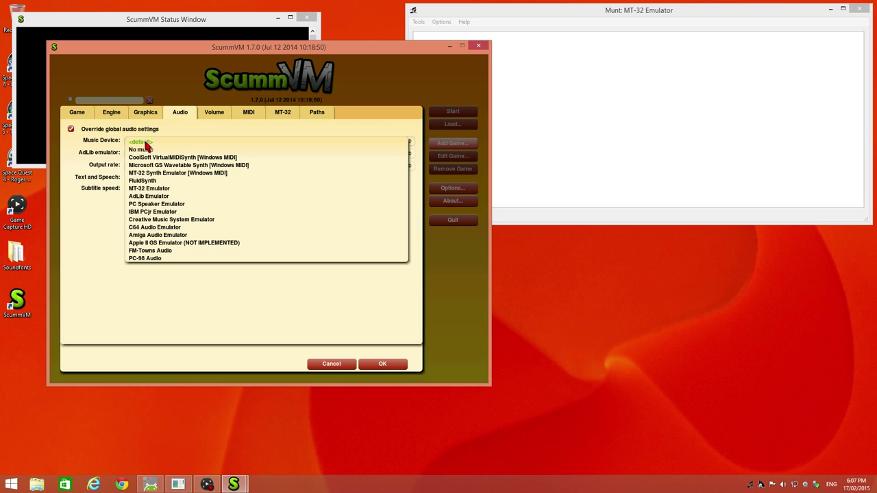
left_click(172, 176)
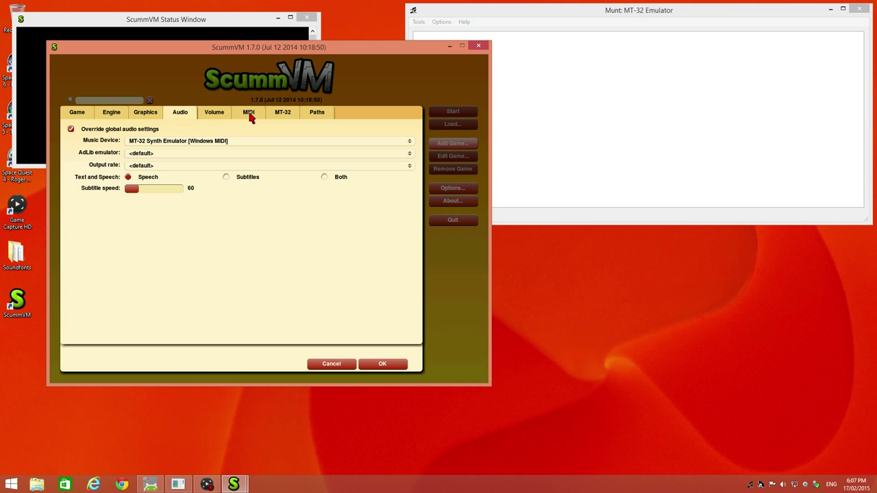
Step: Override the global MT-32 settings, enable True Roland MT-32 (disable GM emulation) and save the game's configuration
left_click(284, 116)
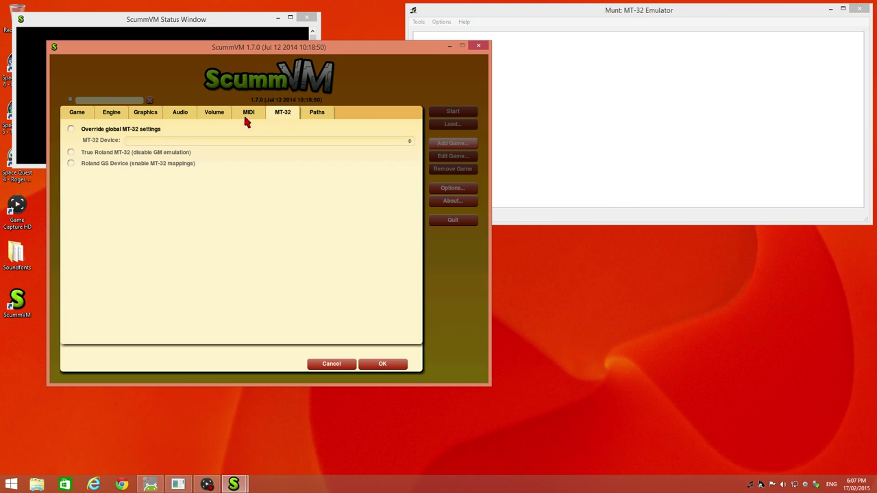
left_click(71, 131)
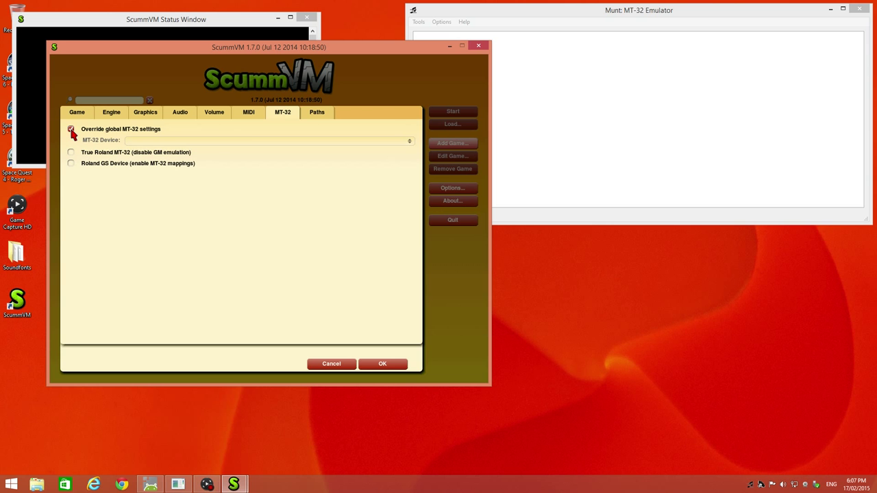
left_click(71, 153)
left_click(382, 365)
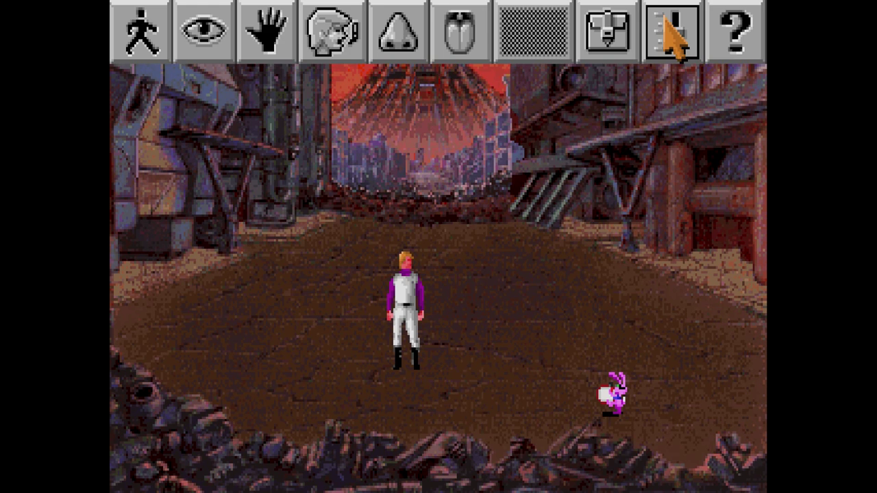
Step: Quit the running Space Quest IV game through its in-game controls and confirm leaving to the desktop
left_click(668, 34)
left_click(298, 267)
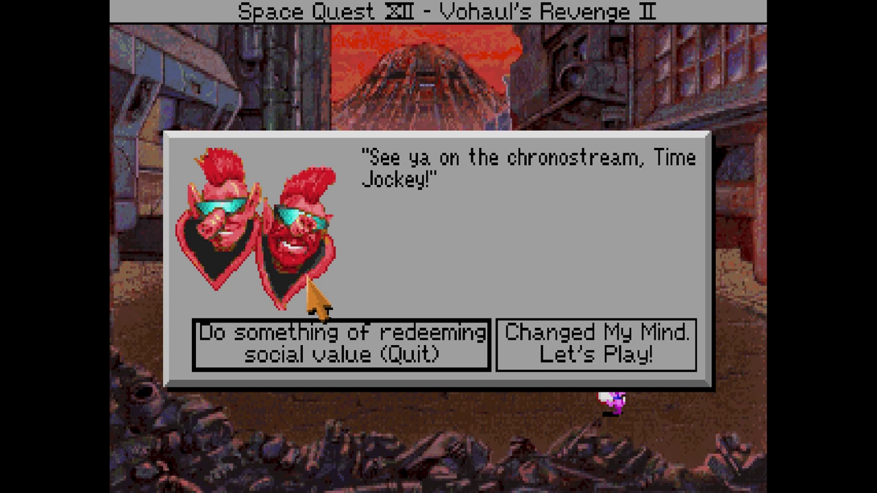
left_click(344, 345)
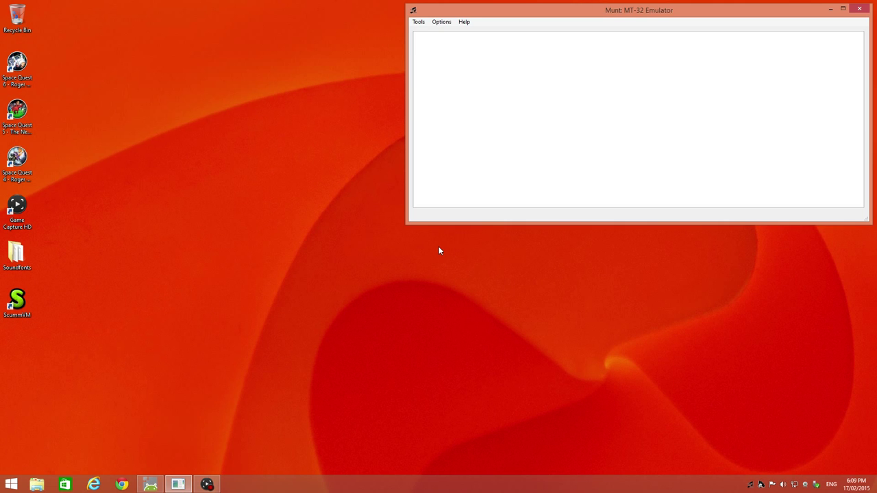